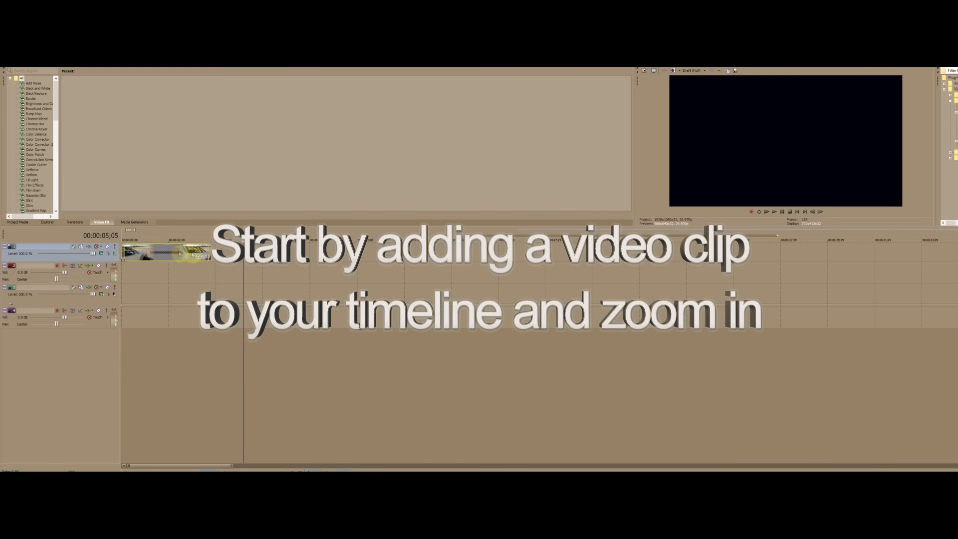
Step: Move the car clip to the very start of the timeline at 00:00:00
drag(188, 263, 166, 256)
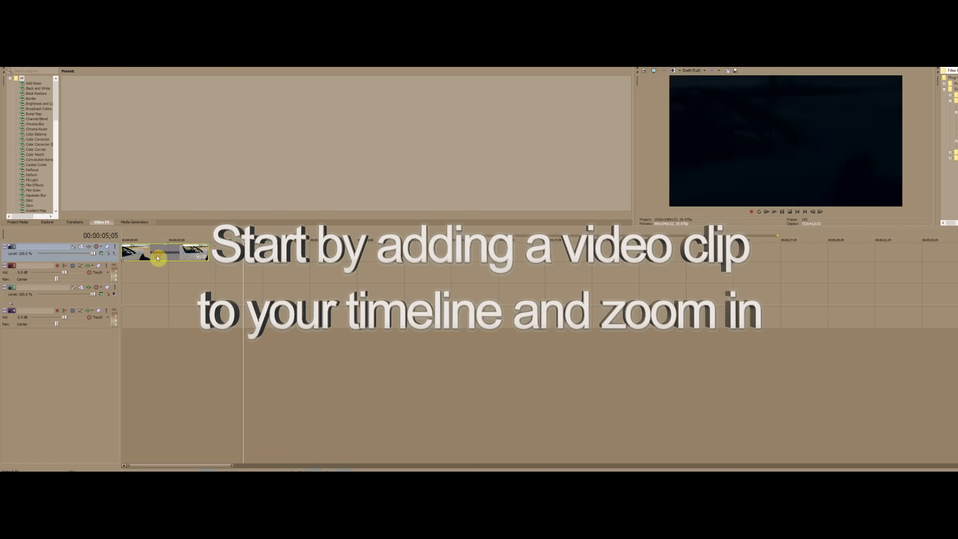
click(158, 260)
scroll(155, 267, up, 3)
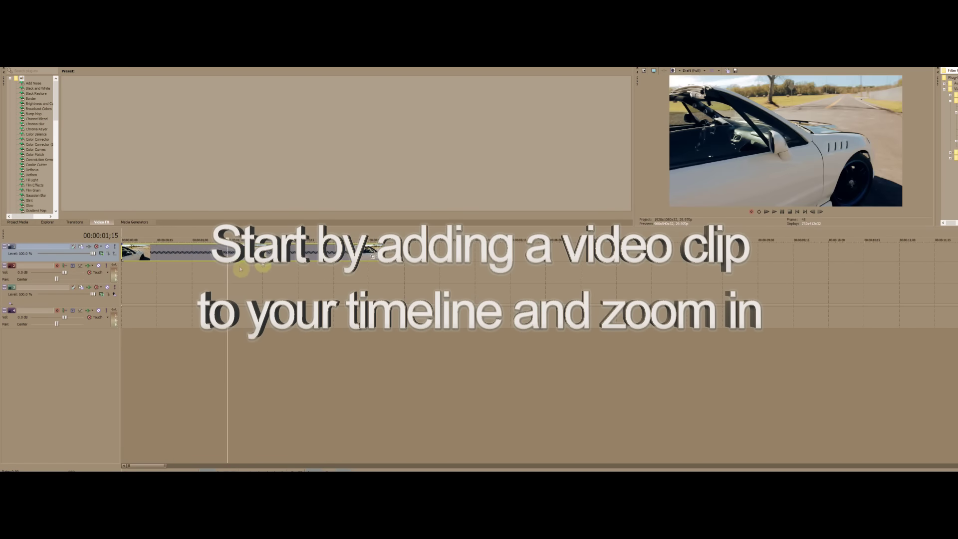
Step: Play the clip's final moments and place the cursor at its end, about 00:00:03:21
click(328, 254)
click(310, 253)
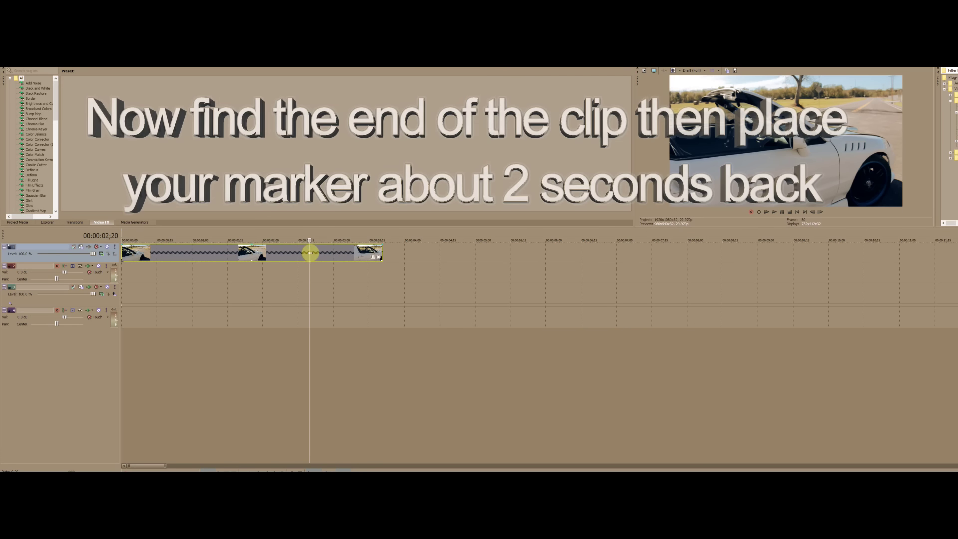
click(327, 252)
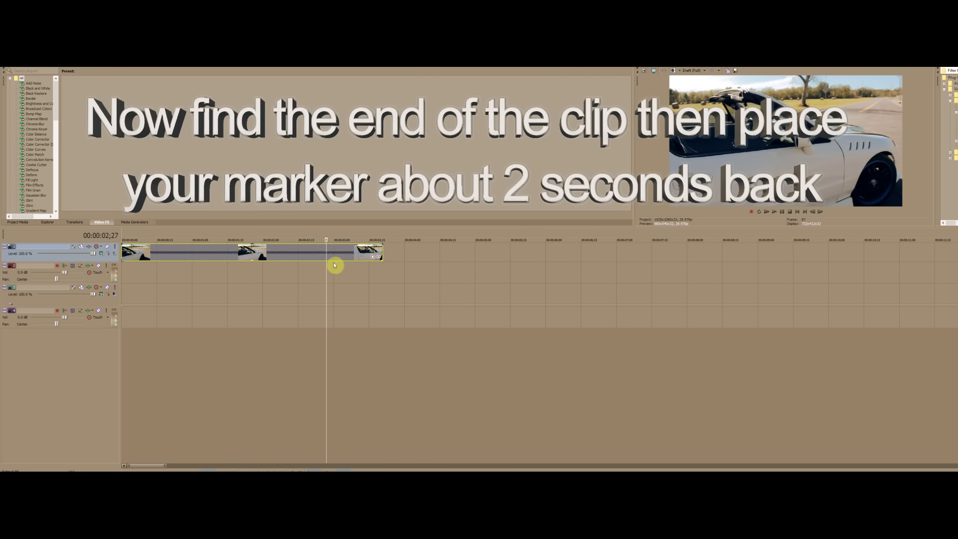
key(space)
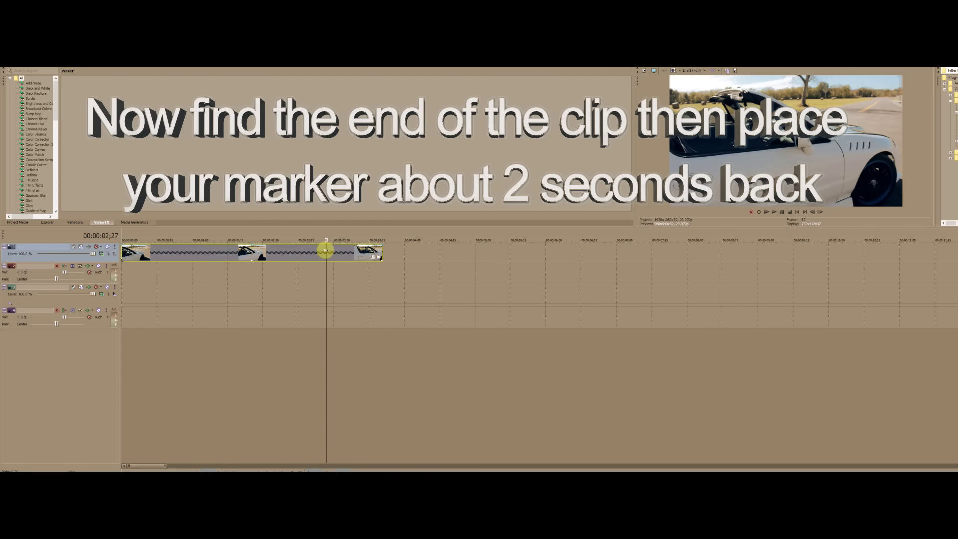
click(382, 252)
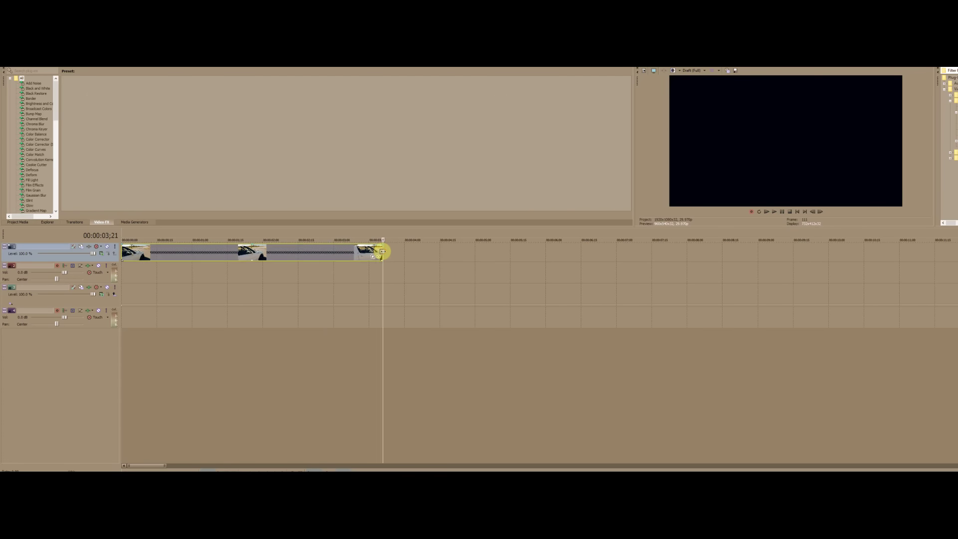
Step: Set the playhead at 02;12 and split the car clip there
click(320, 258)
click(312, 259)
click(306, 261)
click(298, 261)
click(294, 259)
click(292, 258)
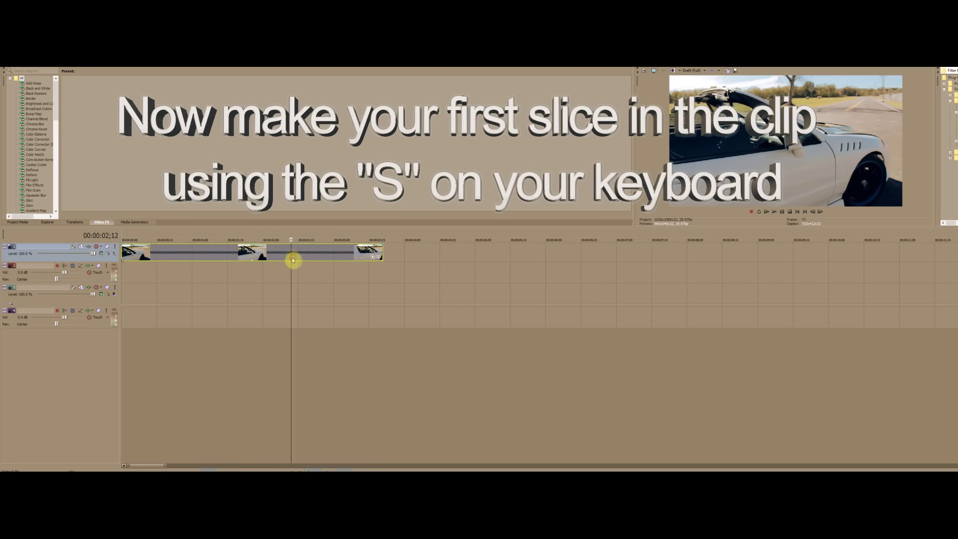
scroll(293, 259, up, 3)
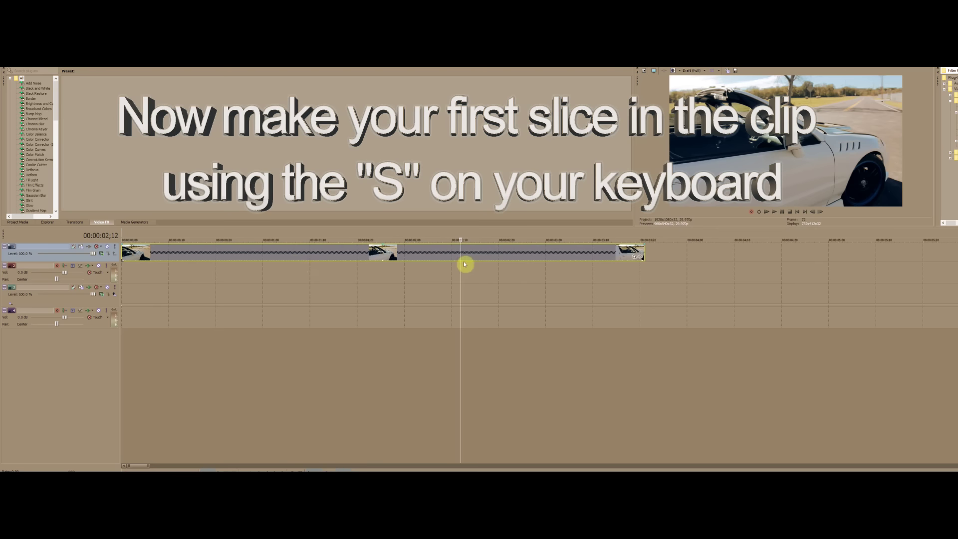
key(s)
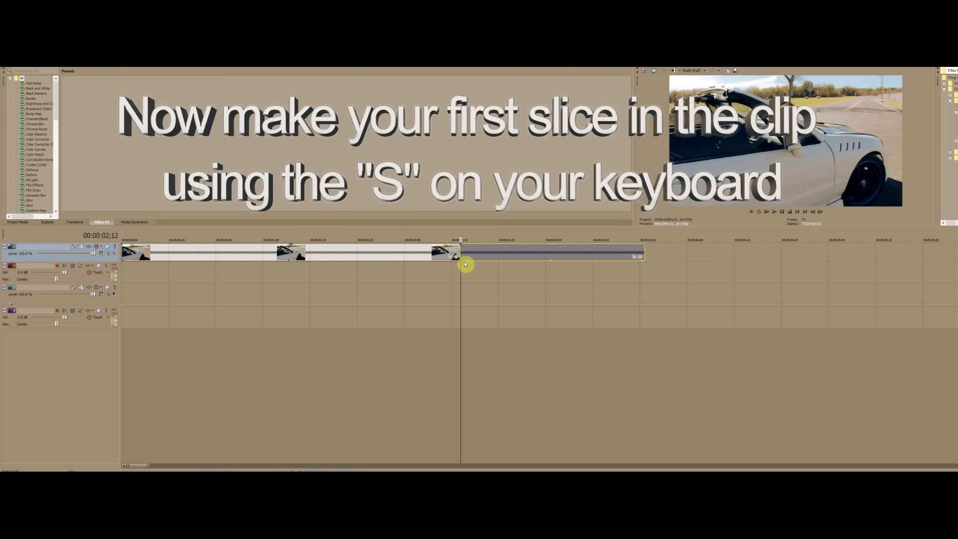
Step: Split the clip repeatedly every three frames, up to about 03;06
key(Right)
key(Right)
key(Right)
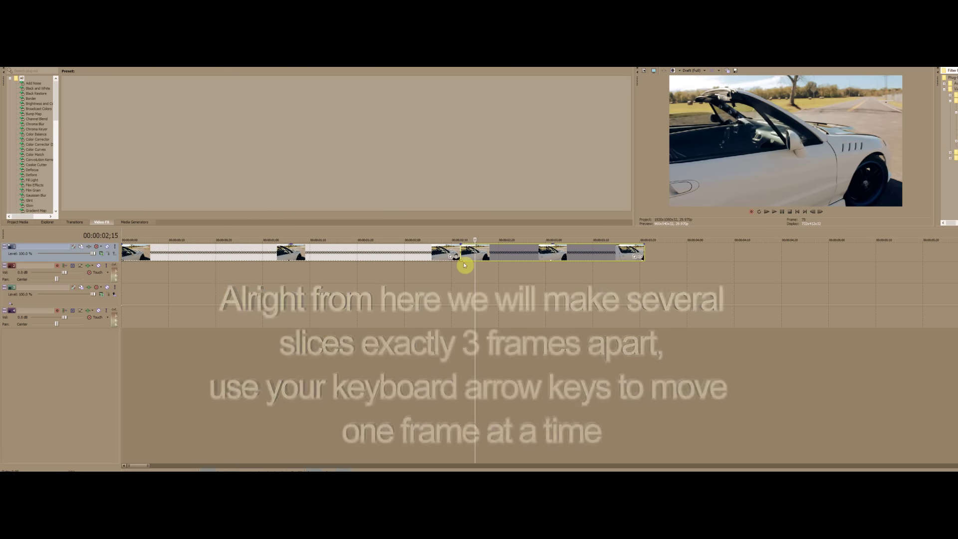
key(s)
key(Right)
key(Right)
key(Right)
key(s)
key(Right)
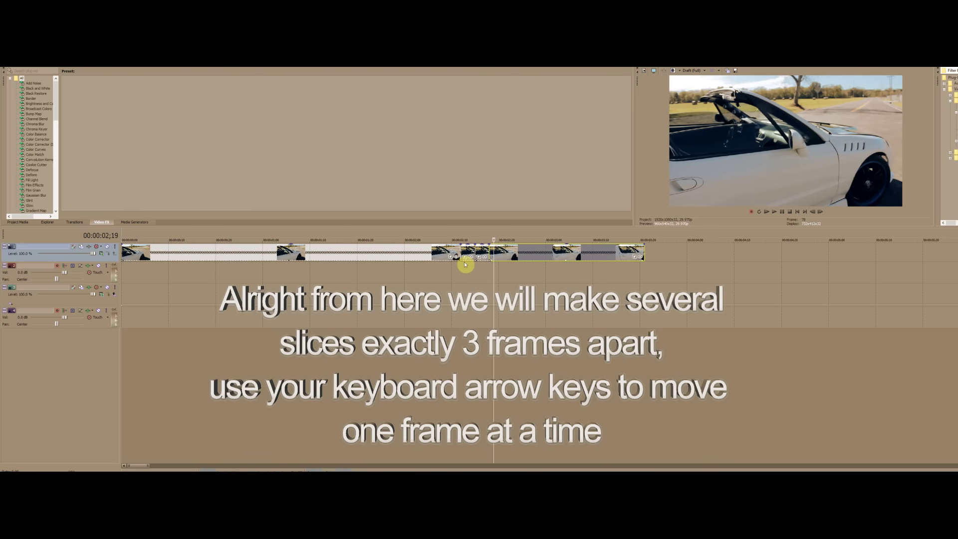
key(Right)
key(Right)
key(s)
key(Right)
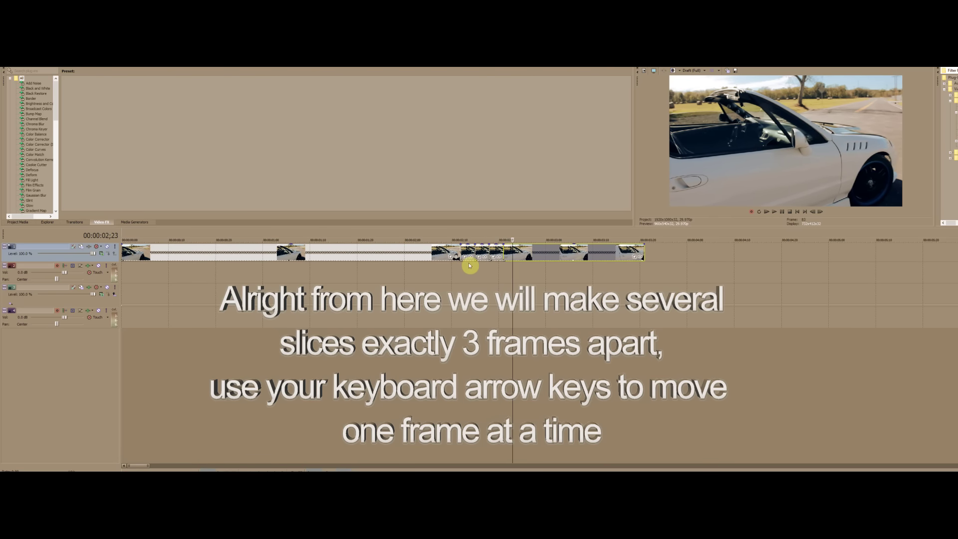
key(Right)
key(s)
key(Right)
key(Right)
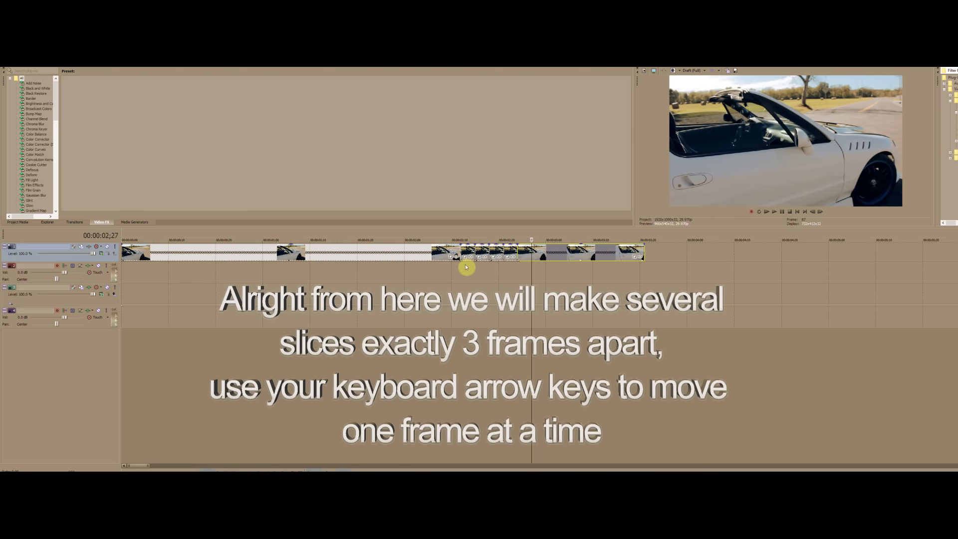
key(s)
key(Right)
key(Right)
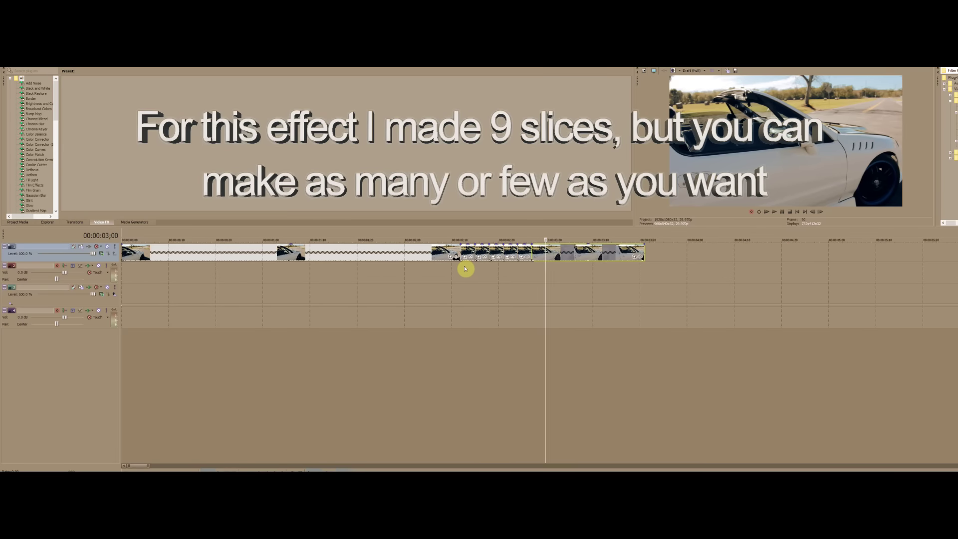
key(s)
key(Right)
key(Right)
key(Right)
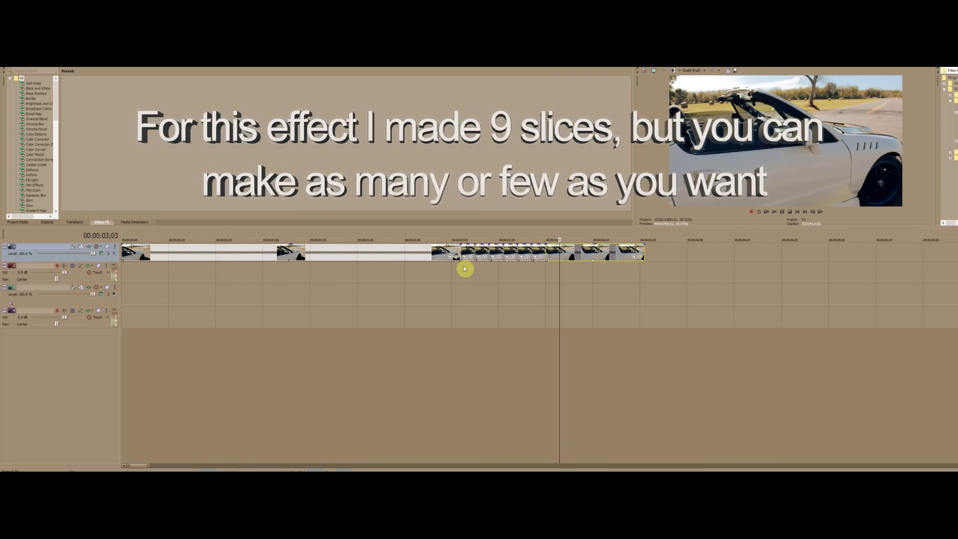
key(s)
key(Right)
key(Right)
key(Right)
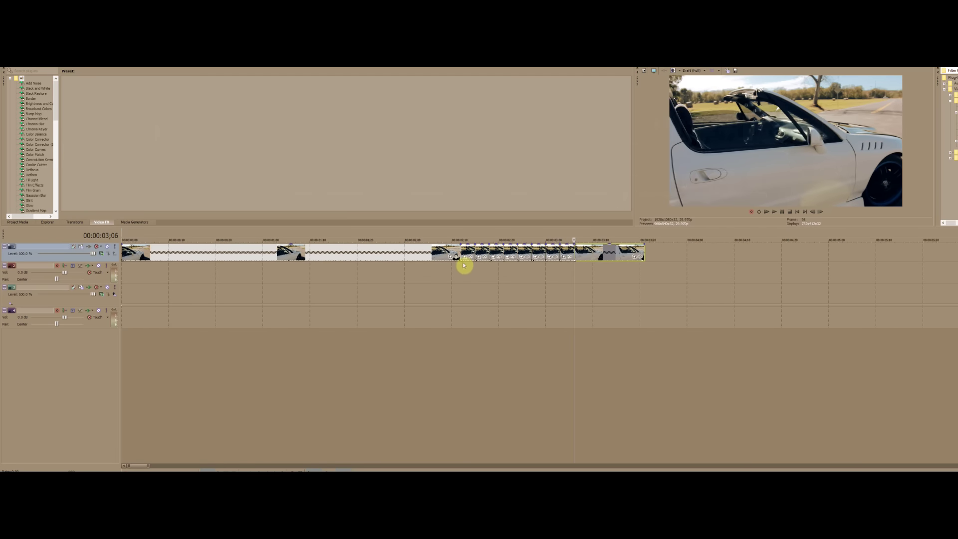
Step: Zoom in at the 02;12 slice and trim the first short pieces one frame each to open gaps
click(460, 270)
scroll(530, 283, up, 2)
scroll(616, 276, up, 1)
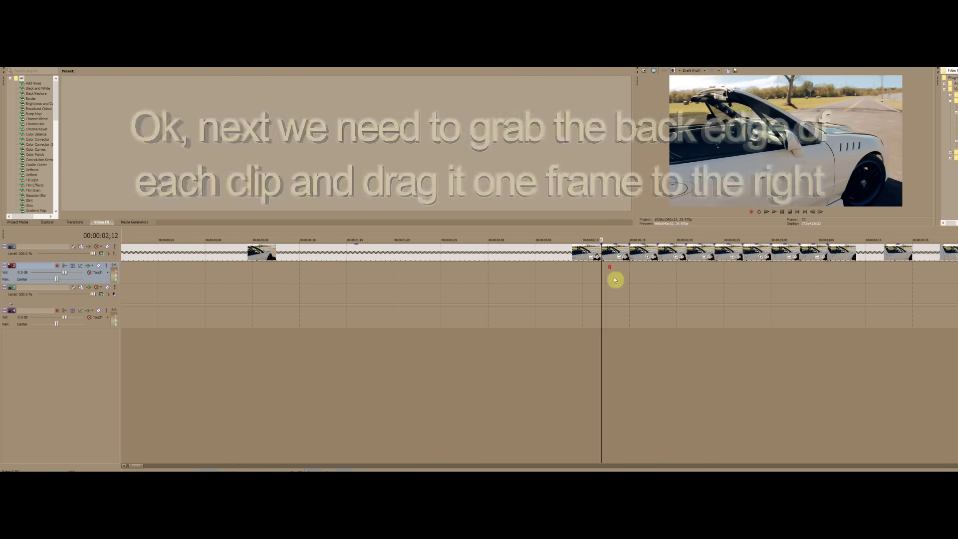
drag(604, 252, 644, 252)
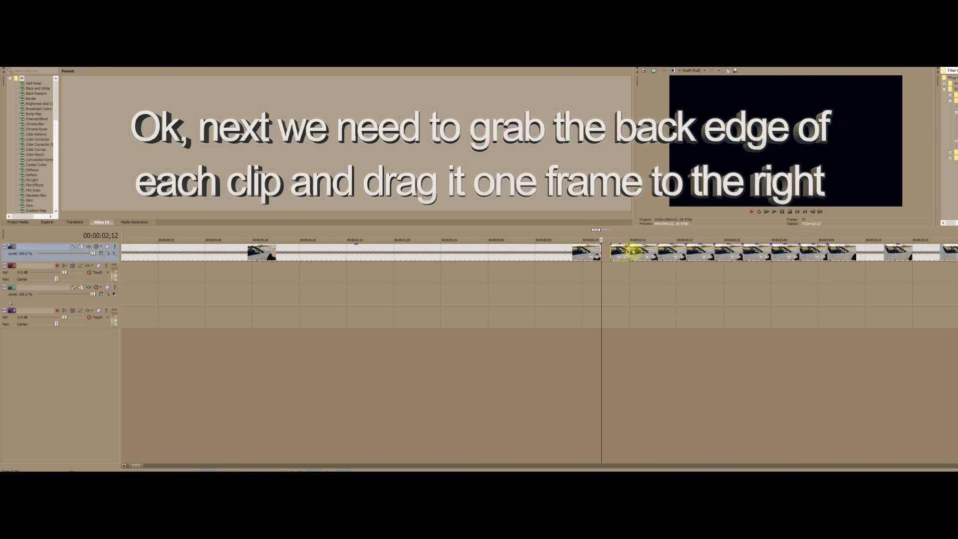
drag(630, 250, 827, 255)
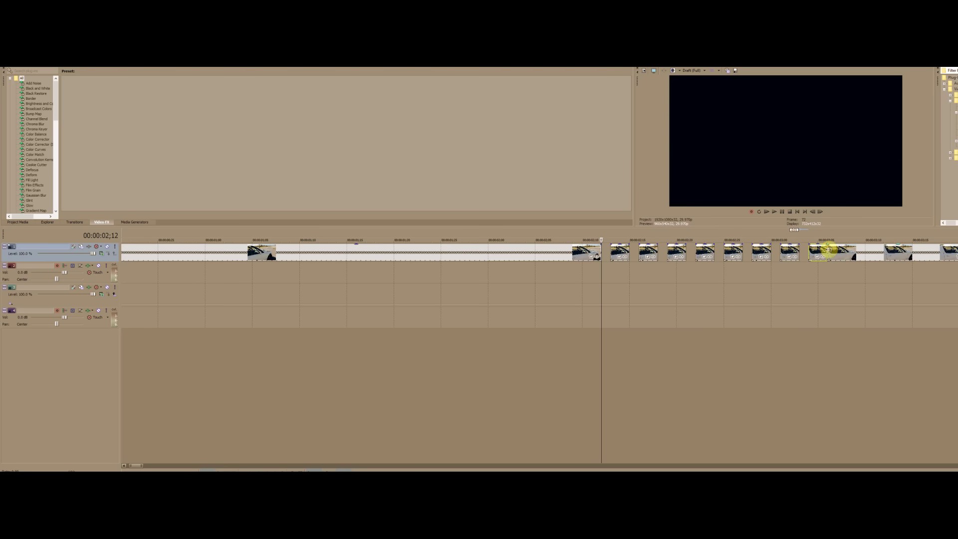
Step: Trim the short piece at 03;06 by one frame to open a gap
click(829, 249)
drag(829, 249, 841, 253)
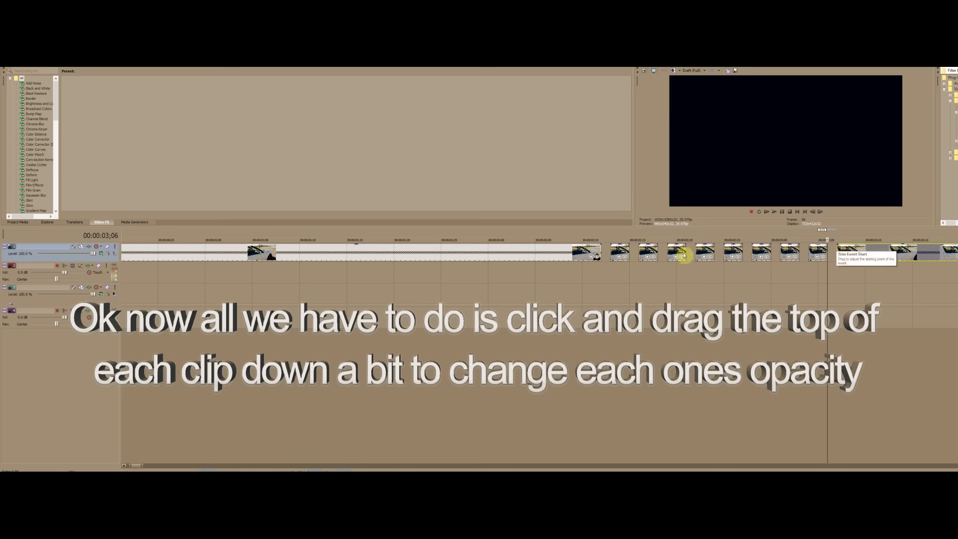
click(599, 249)
Step: Lower the short pieces' opacity step by step and fade out the last piece
click(614, 248)
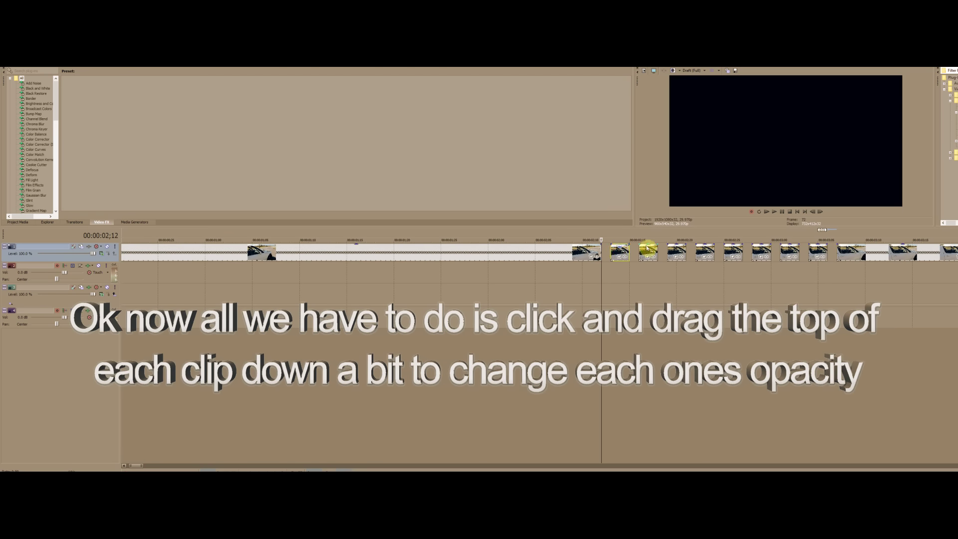
drag(646, 246, 832, 260)
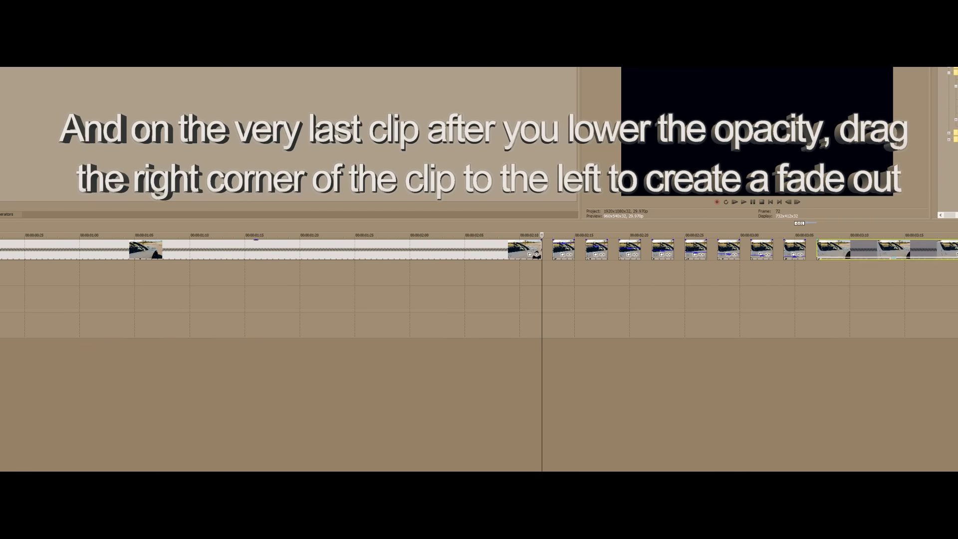
drag(957, 248, 821, 240)
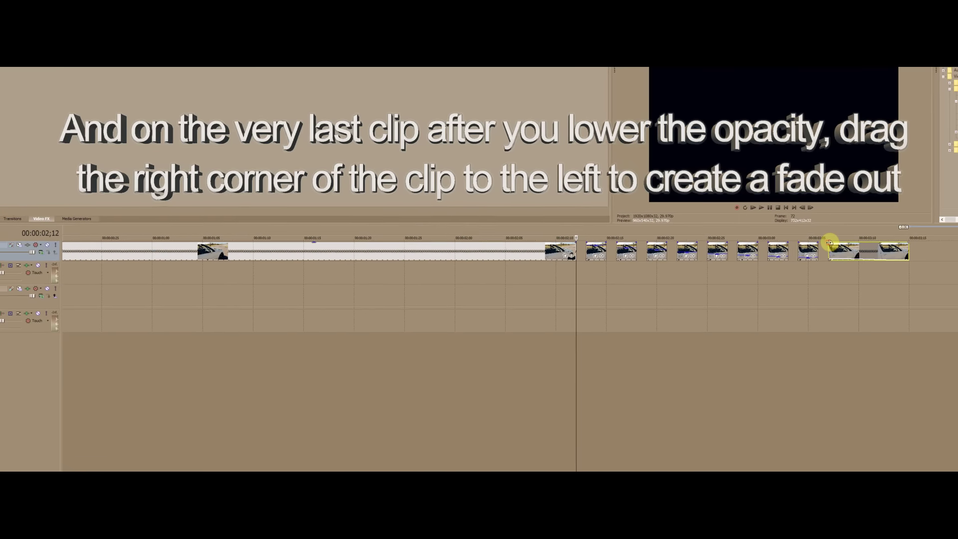
click(574, 273)
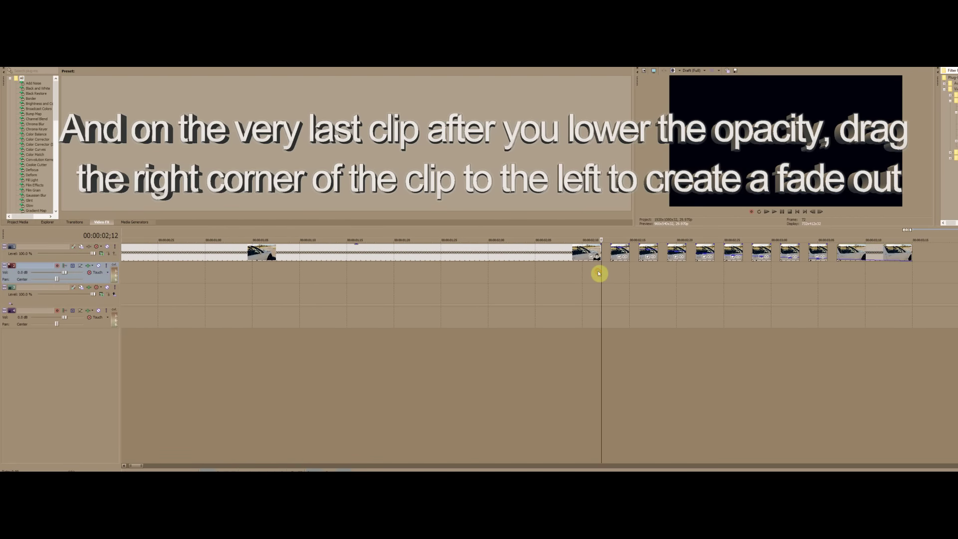
scroll(598, 273, down, 5)
click(254, 256)
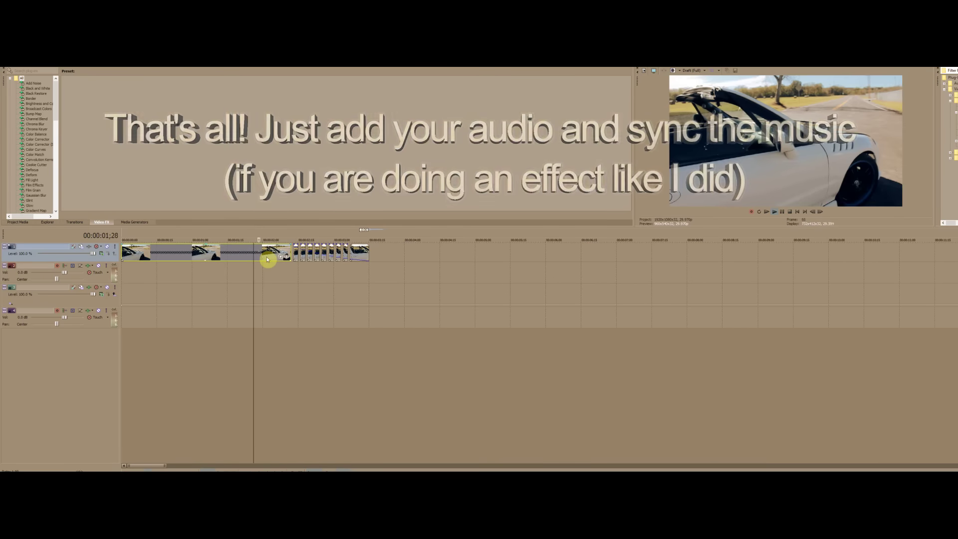
key(space)
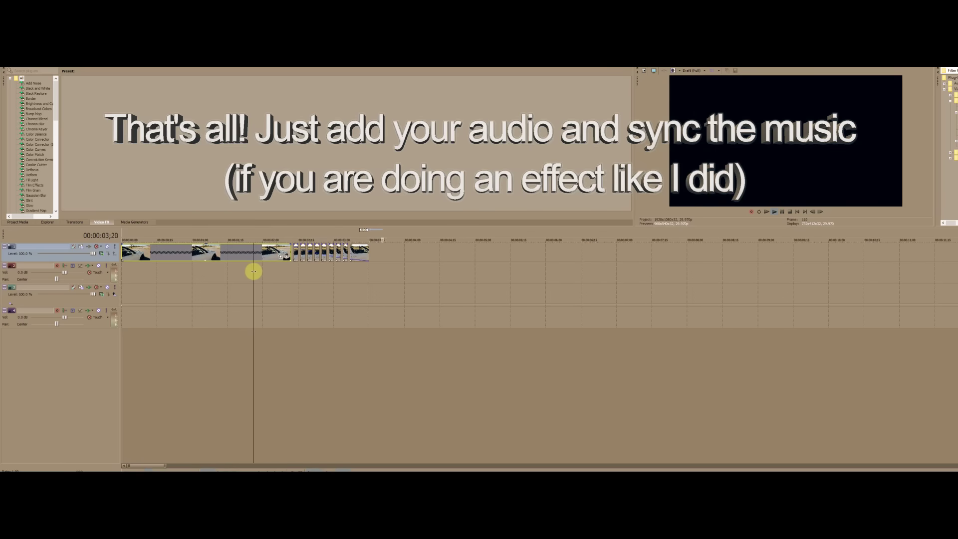
key(space)
scroll(336, 291, up, 4)
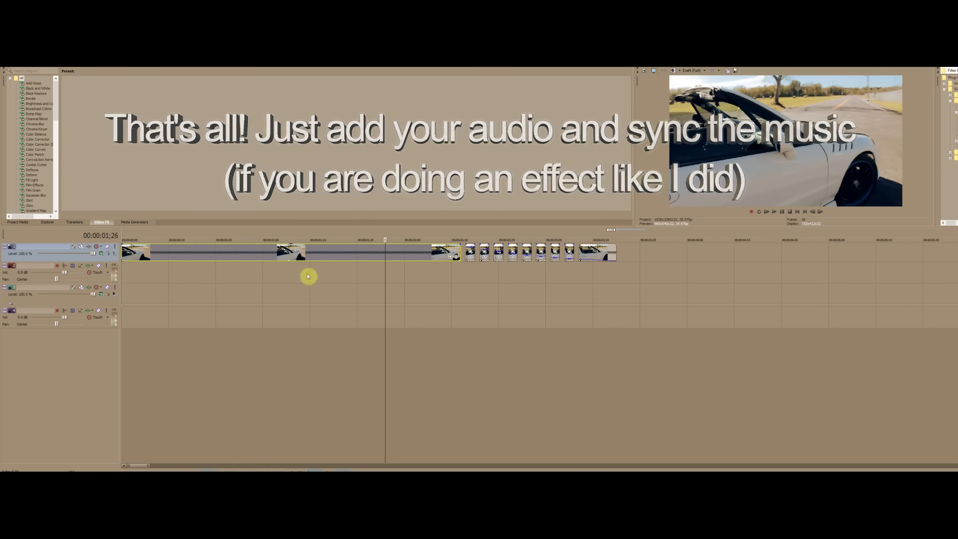
Step: Add Cinema 2 High Contrast (Color Grading) + Letterbox to the video track and play it back
click(90, 247)
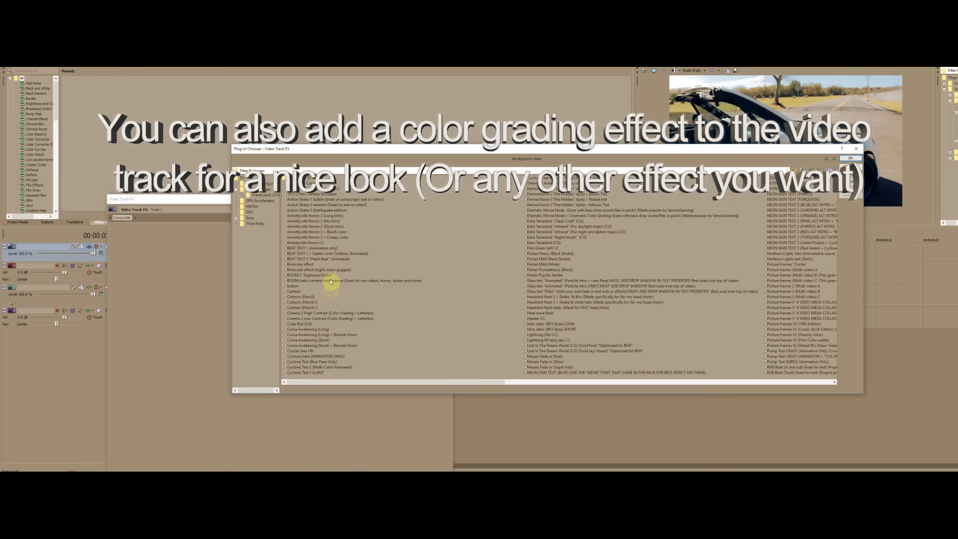
double_click(327, 314)
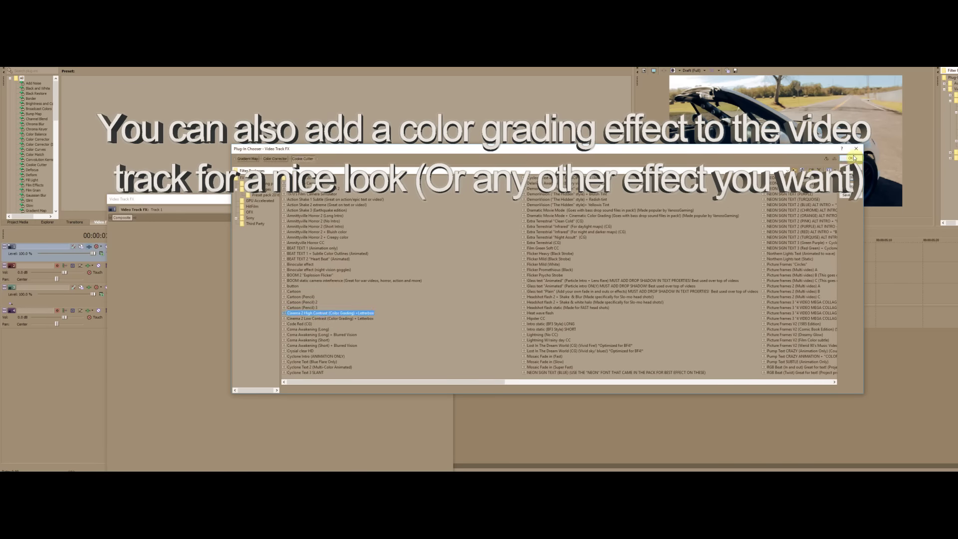
click(852, 158)
click(449, 199)
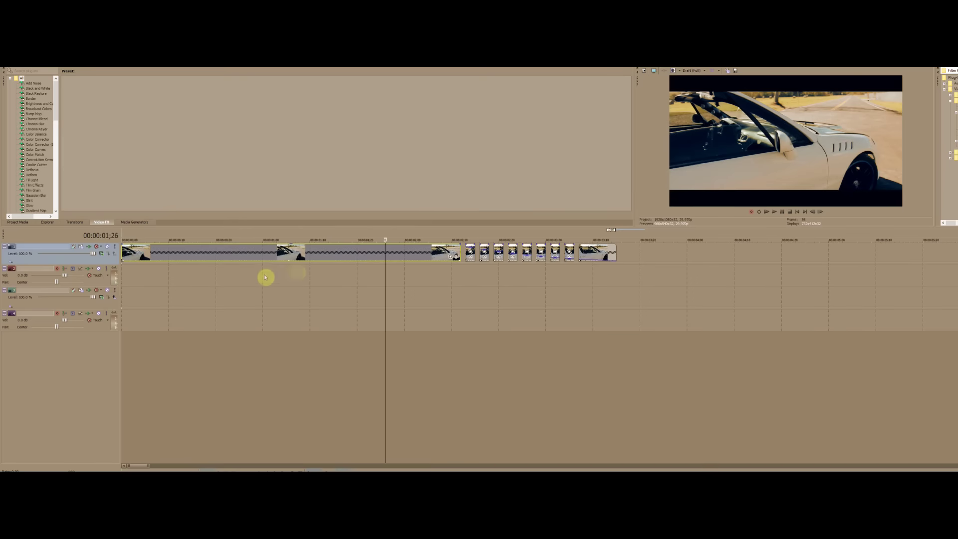
click(400, 250)
key(space)
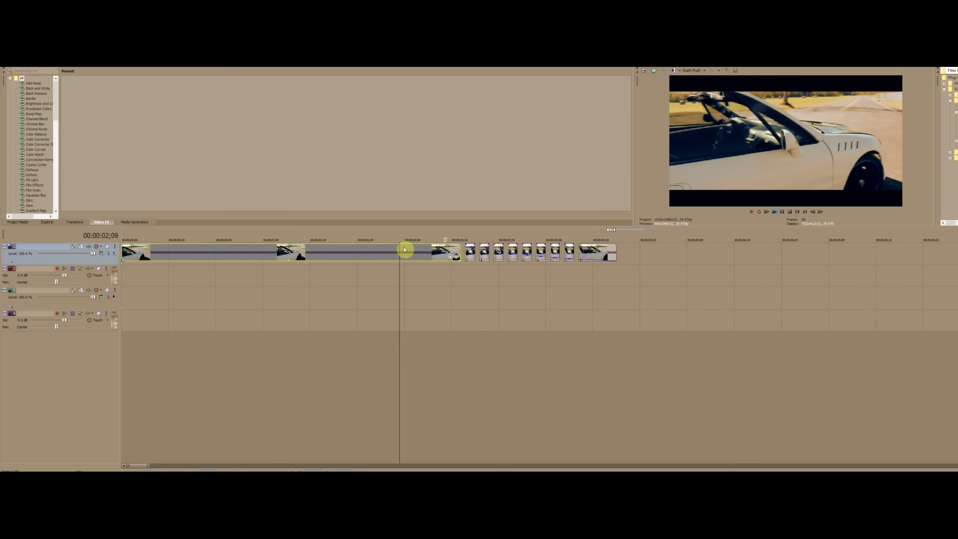
Step: Replay the clips and trim the right-hand group's last piece shorter
click(377, 250)
scroll(401, 317, down, 5)
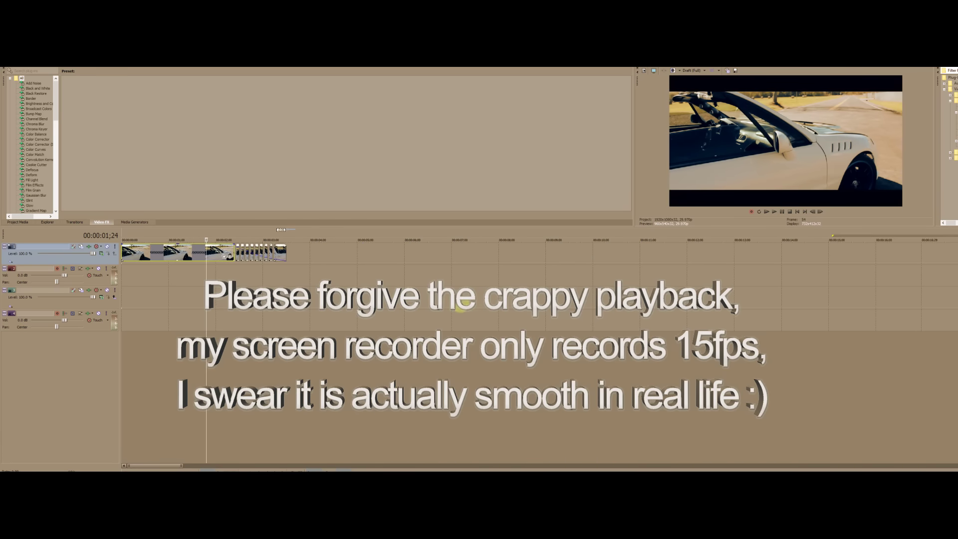
scroll(216, 278, up, 3)
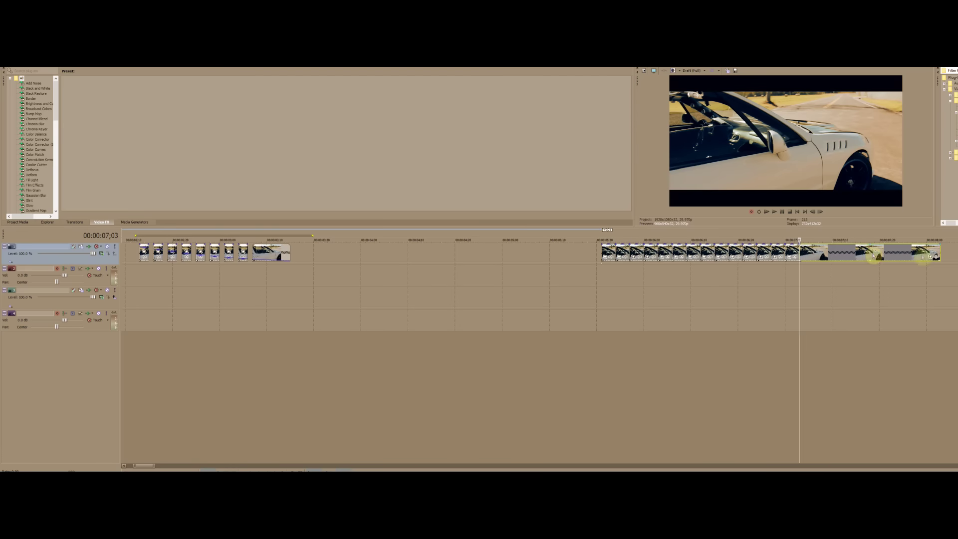
drag(937, 257, 809, 255)
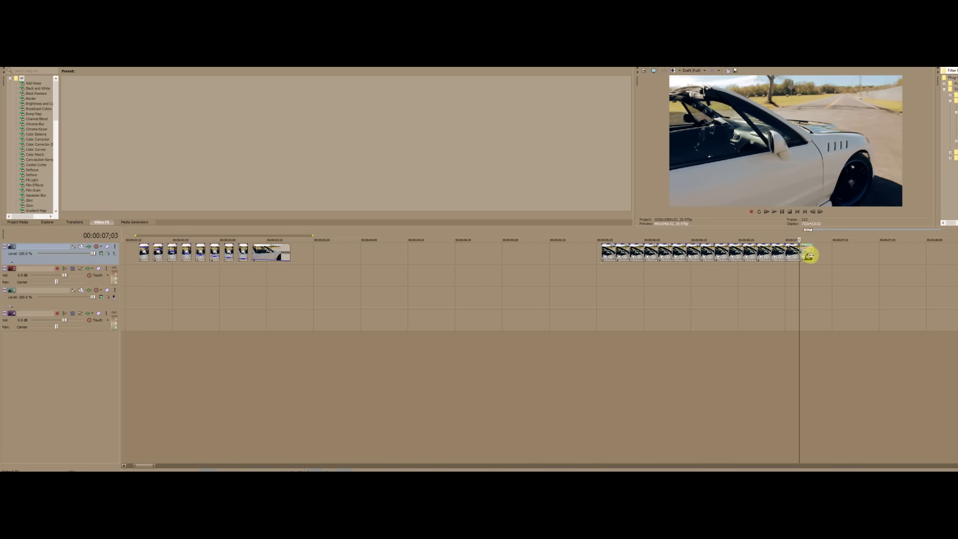
Step: Lower the opacity of the group's first piece to about 5%
click(605, 257)
scroll(608, 255, up, 5)
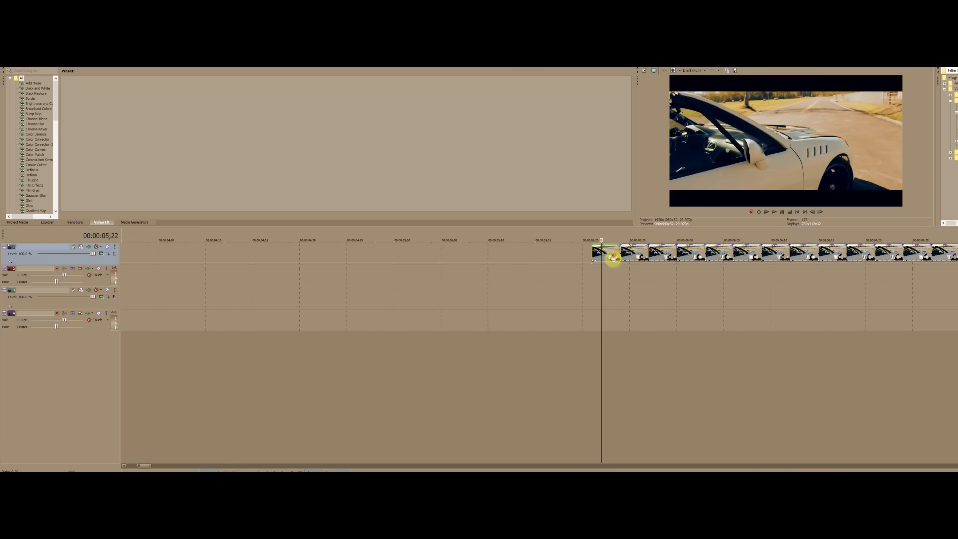
drag(604, 245, 604, 261)
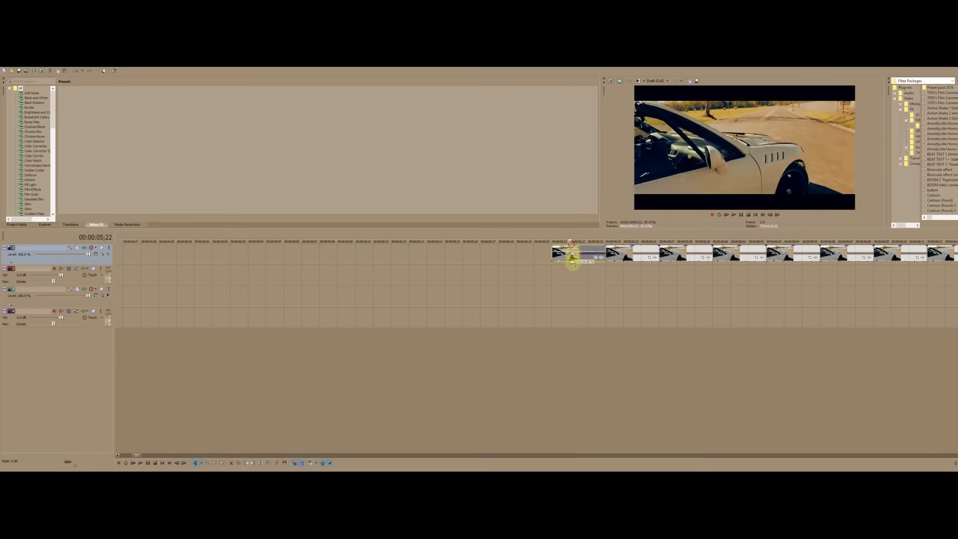
drag(537, 263, 537, 263)
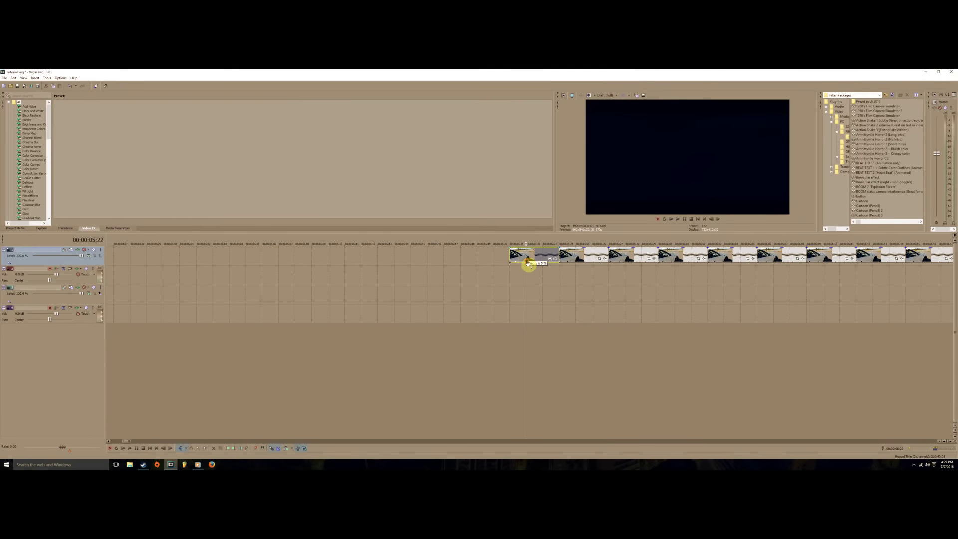
Step: Give the first piece a two-frame fade-in and lower the second piece's opacity
click(557, 248)
drag(510, 247, 558, 250)
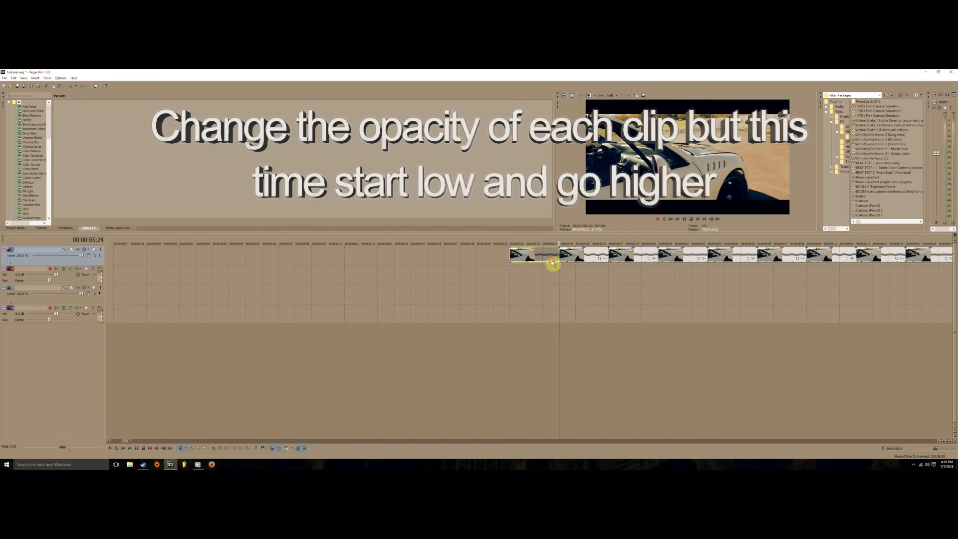
drag(568, 249, 662, 257)
Step: Ramp opacity up to 75% and 91% toward the middle, then down to about 24%
drag(717, 251, 765, 252)
scroll(706, 272, down, 3)
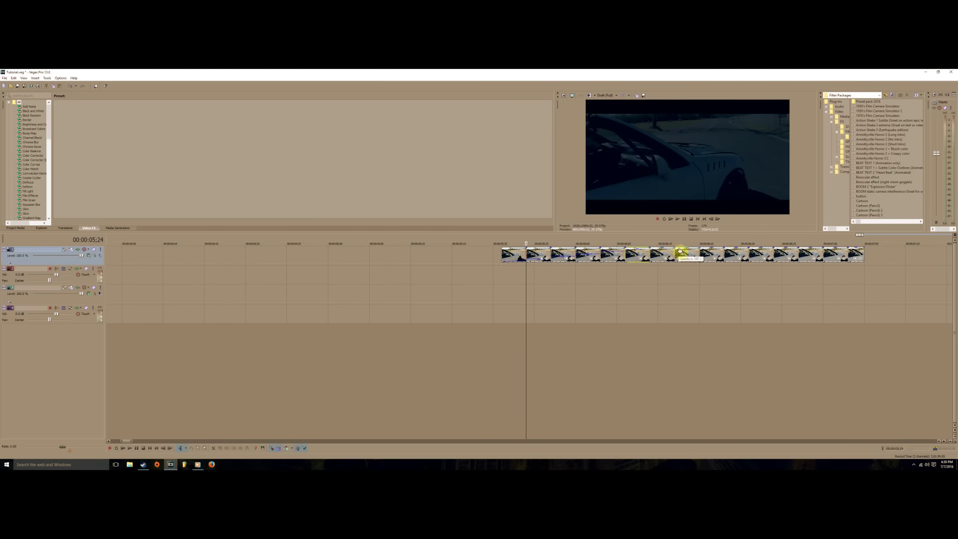
scroll(747, 259, up, 2)
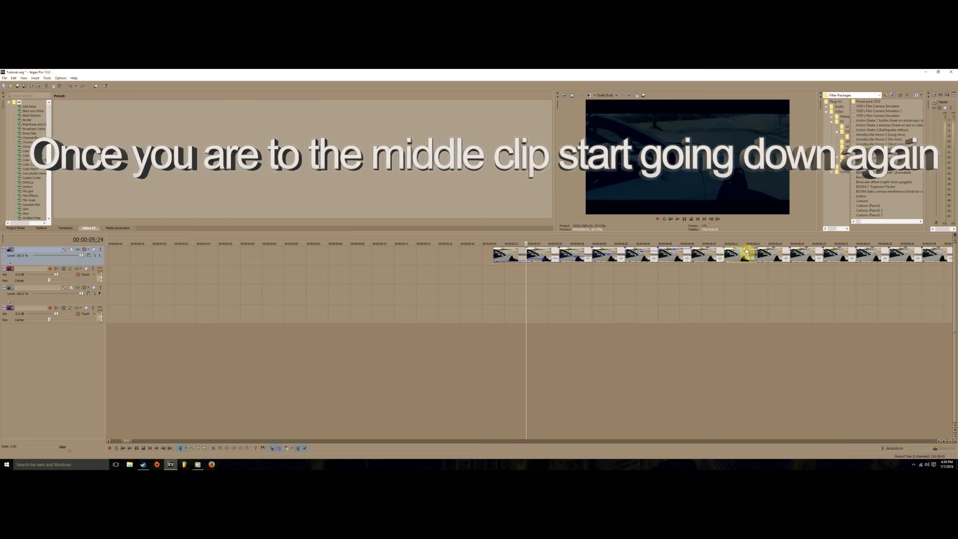
drag(761, 249, 865, 253)
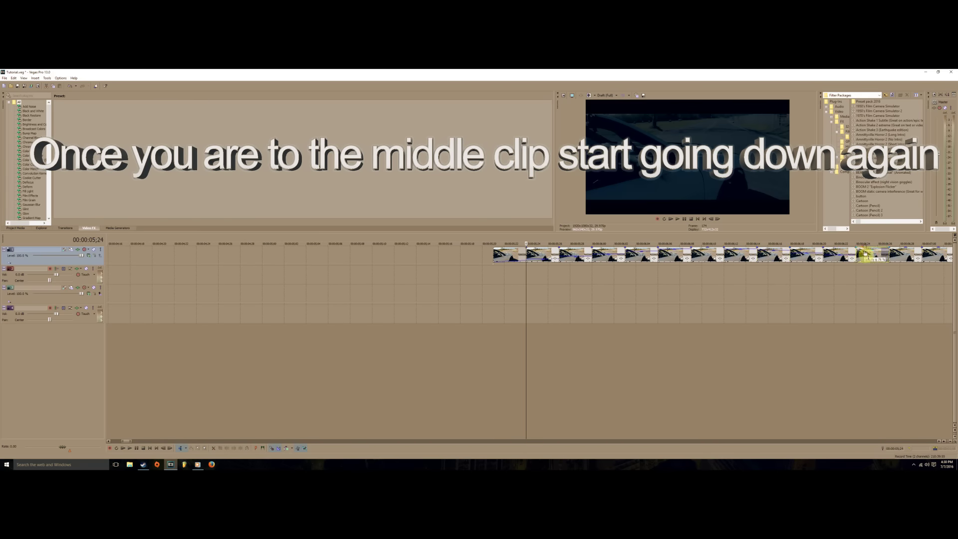
drag(899, 252, 927, 262)
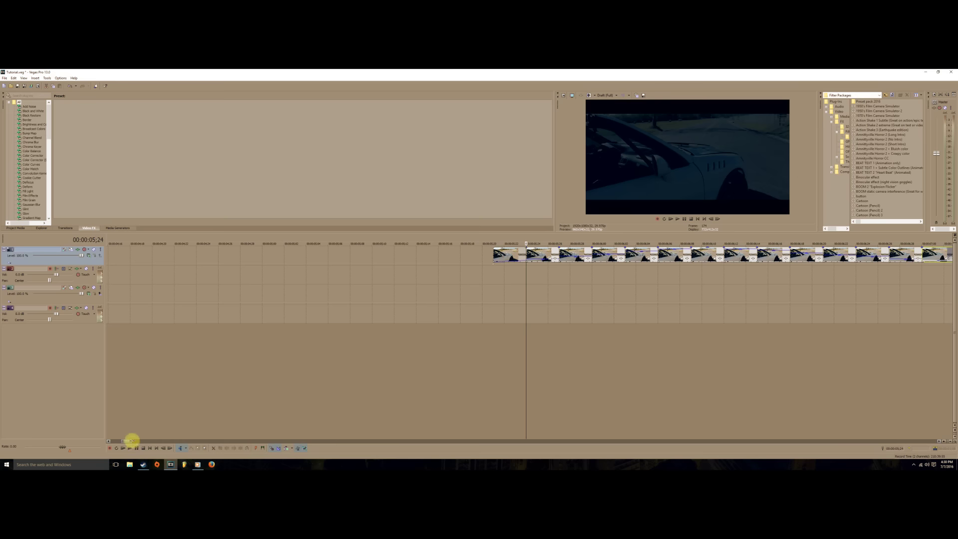
drag(125, 442, 128, 443)
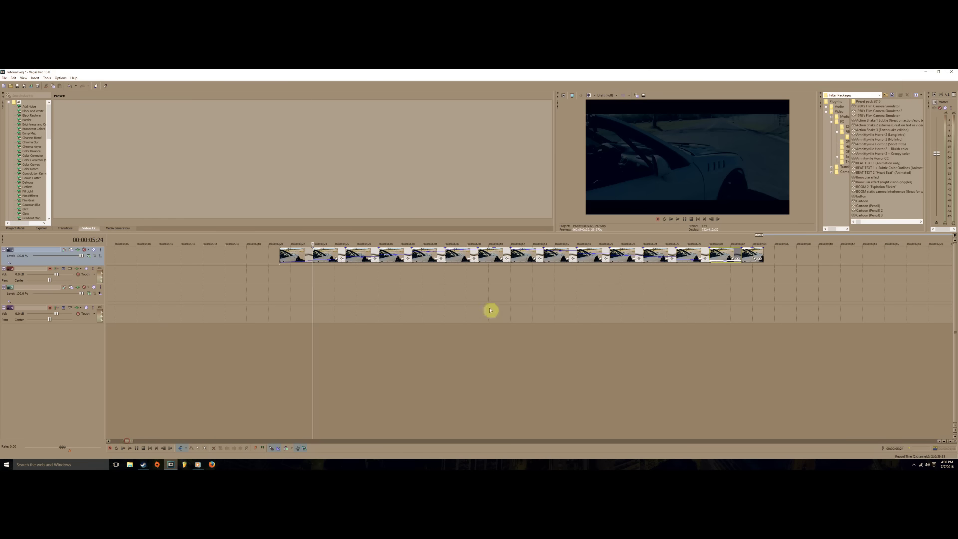
Step: Fade out the last stutter piece and delete the tiny leftover piece
drag(742, 247, 731, 249)
click(753, 258)
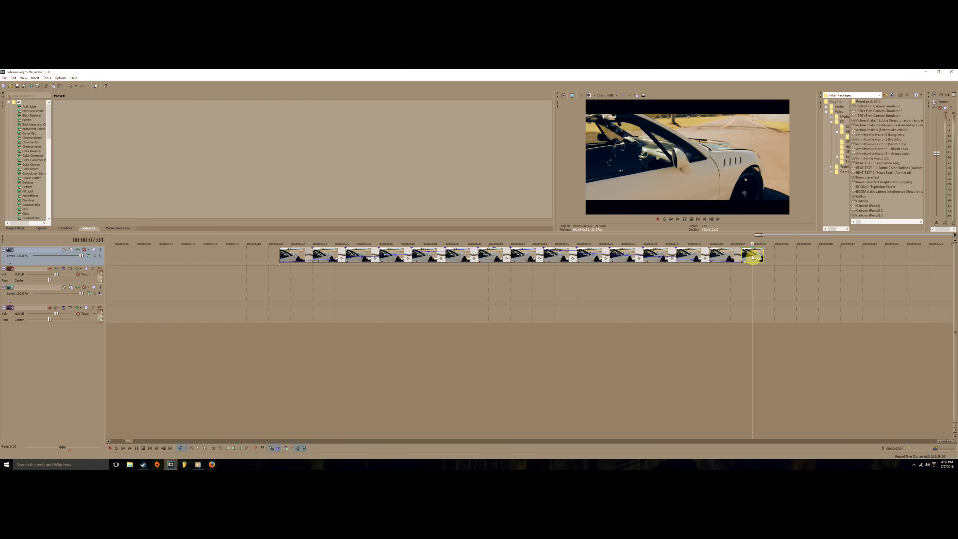
key(Delete)
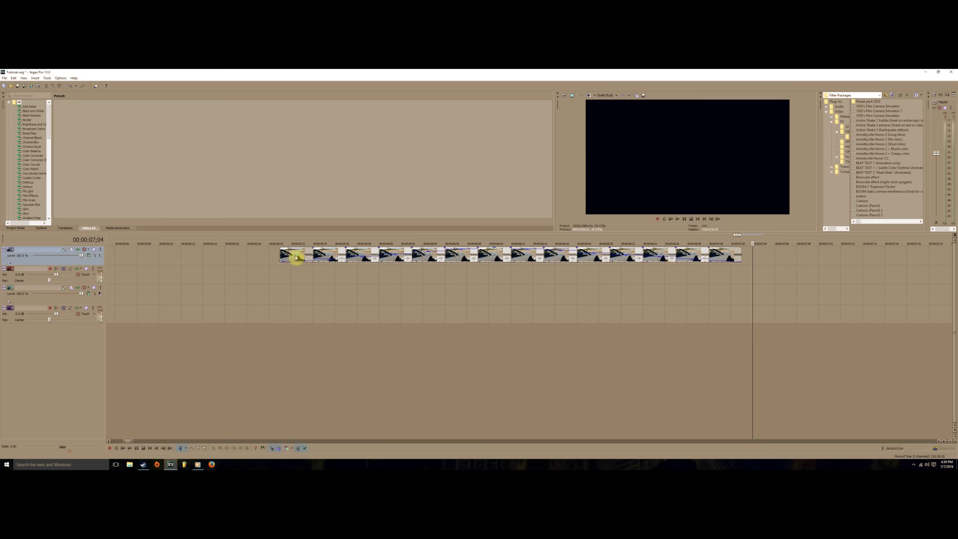
Step: Trim the pieces' starts to leave gaps, play them back, and extend the first piece left
drag(314, 254, 722, 252)
click(286, 266)
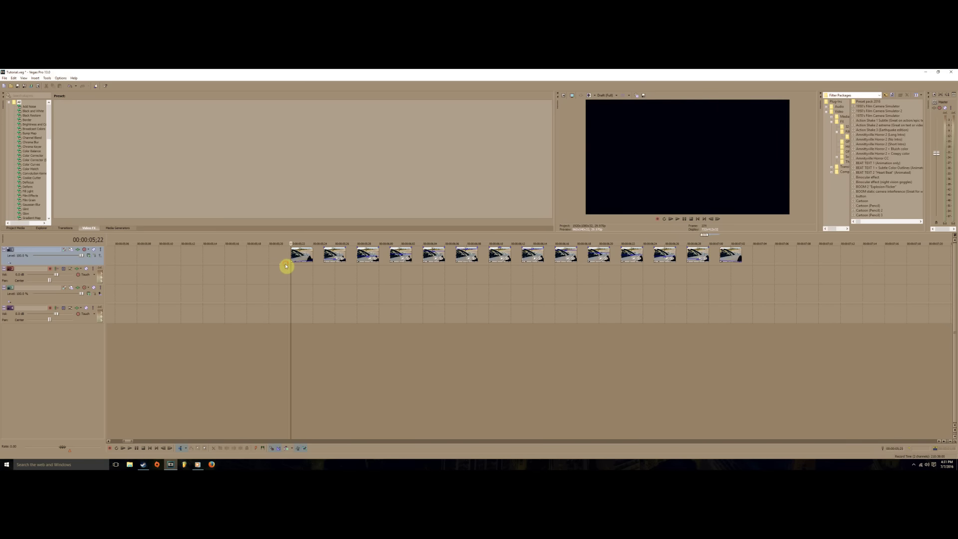
scroll(436, 284, down, 3)
key(space)
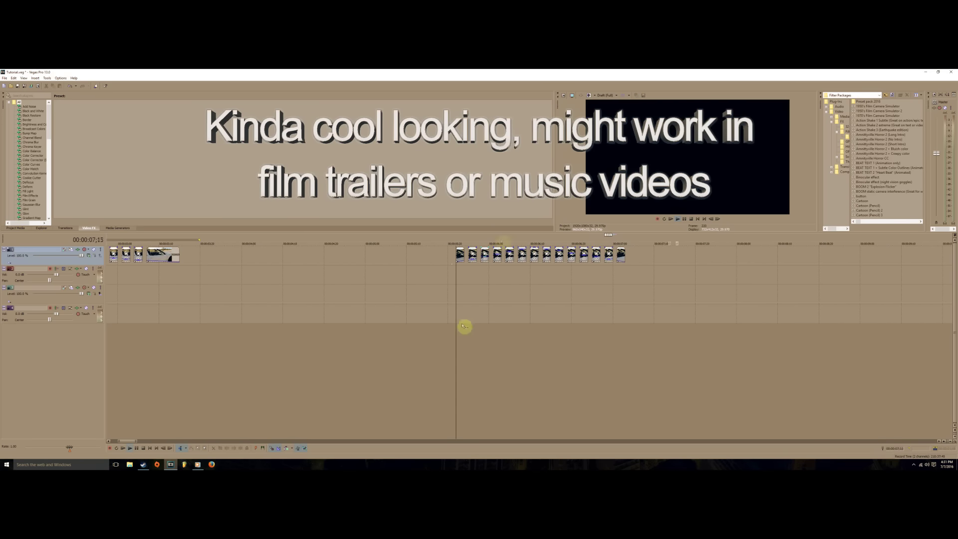
key(space)
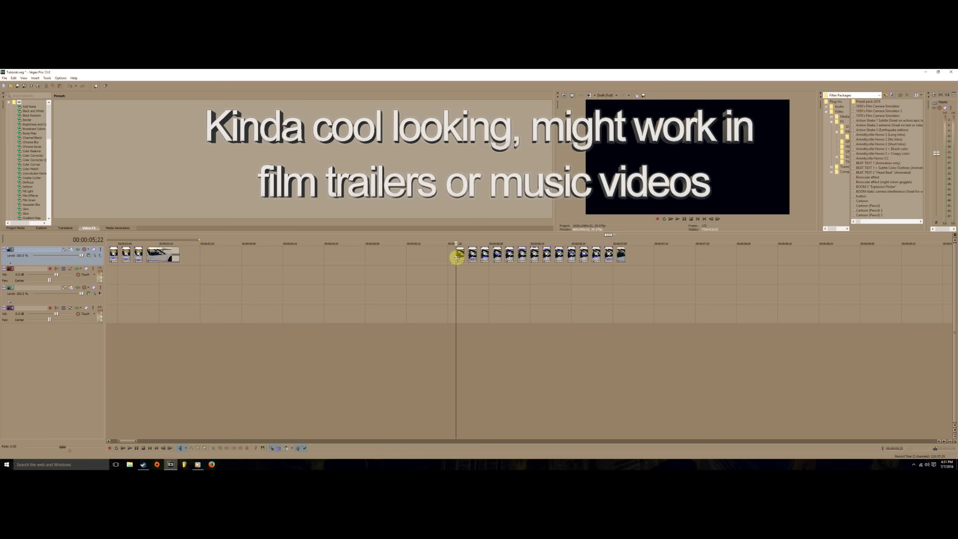
drag(457, 259, 375, 252)
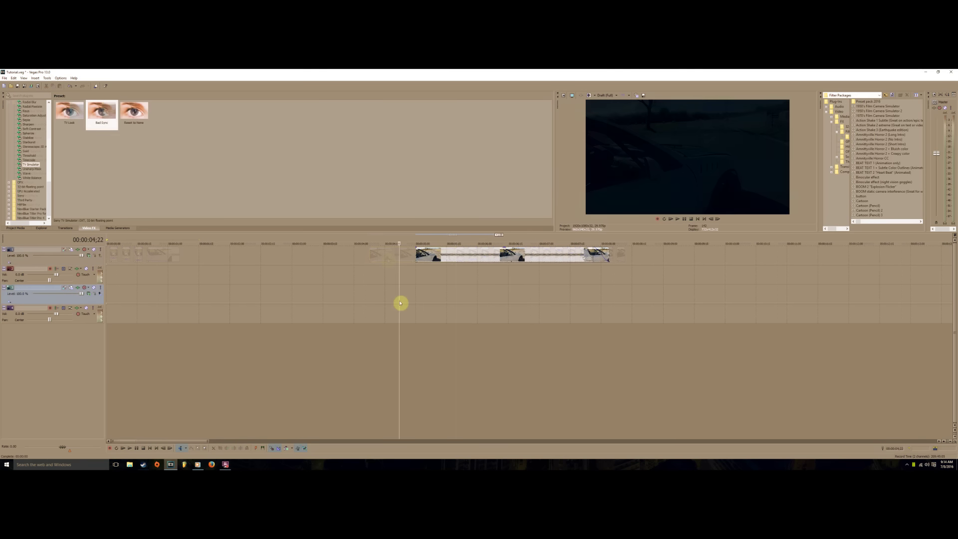
Step: Move the second car clip earlier on the timeline and mark its start
click(430, 260)
drag(453, 261, 406, 260)
click(406, 260)
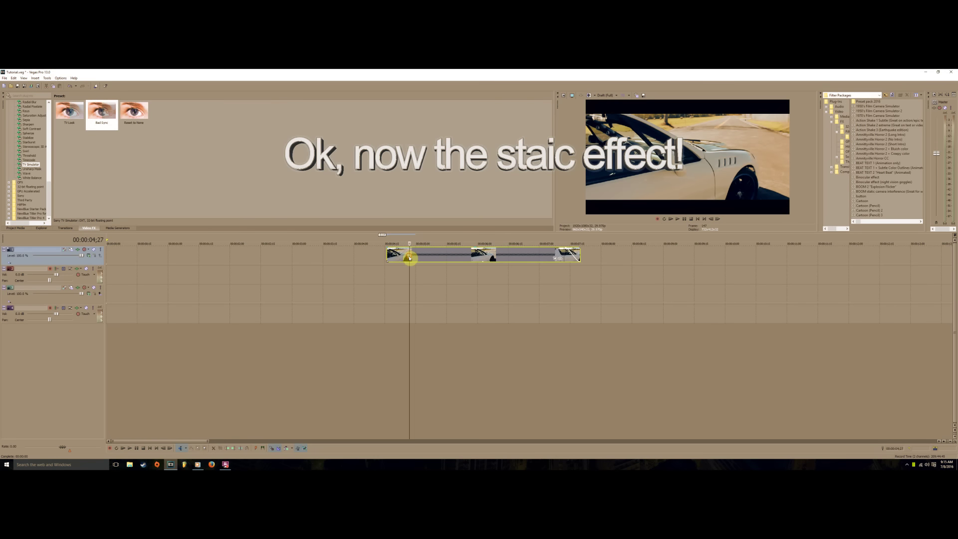
scroll(407, 257, up, 2)
drag(596, 260, 466, 256)
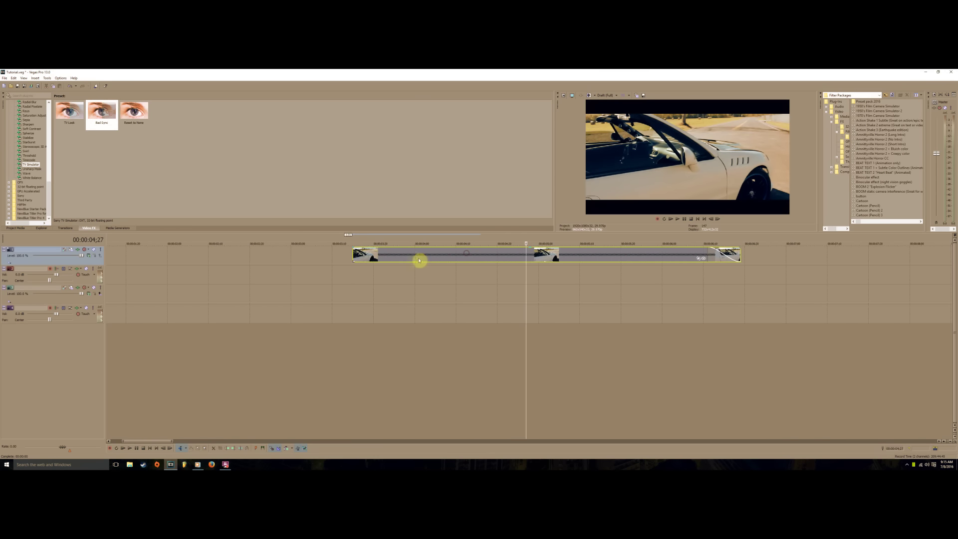
click(415, 261)
click(356, 257)
Step: Split the clip at 04;08 and trim the following pieces to leave one-frame gaps near 04;12
click(443, 257)
click(449, 257)
key(s)
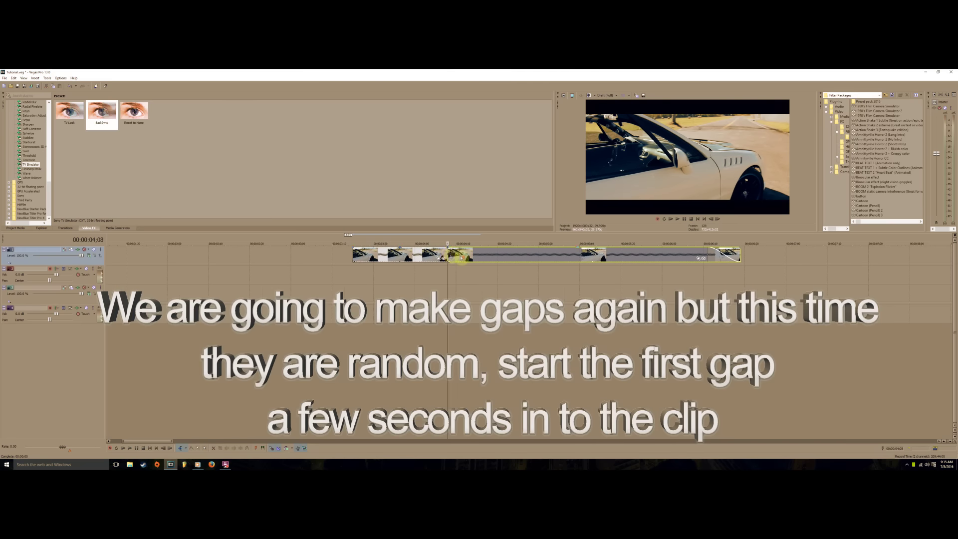
scroll(460, 258, up, 3)
drag(527, 253, 536, 256)
scroll(536, 259, down, 1)
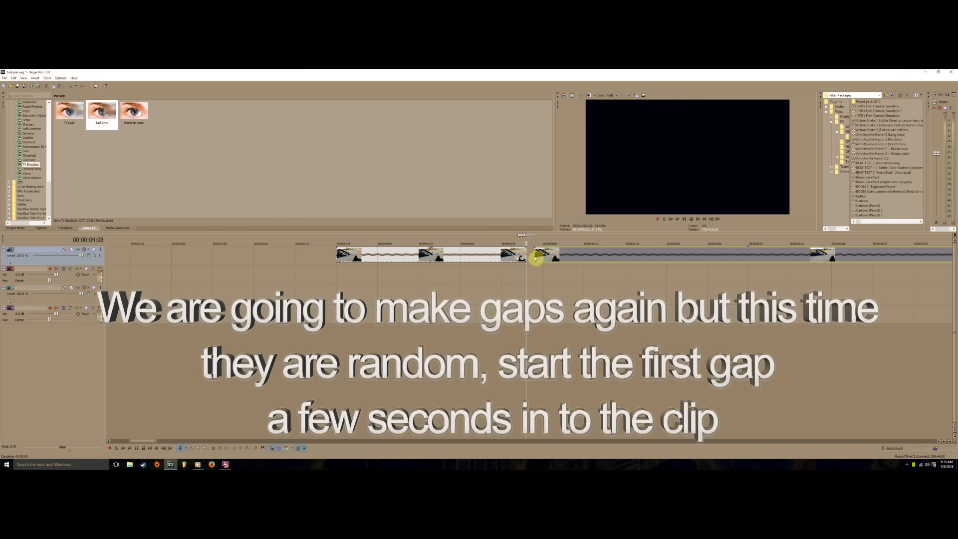
scroll(536, 258, down, 3)
click(470, 256)
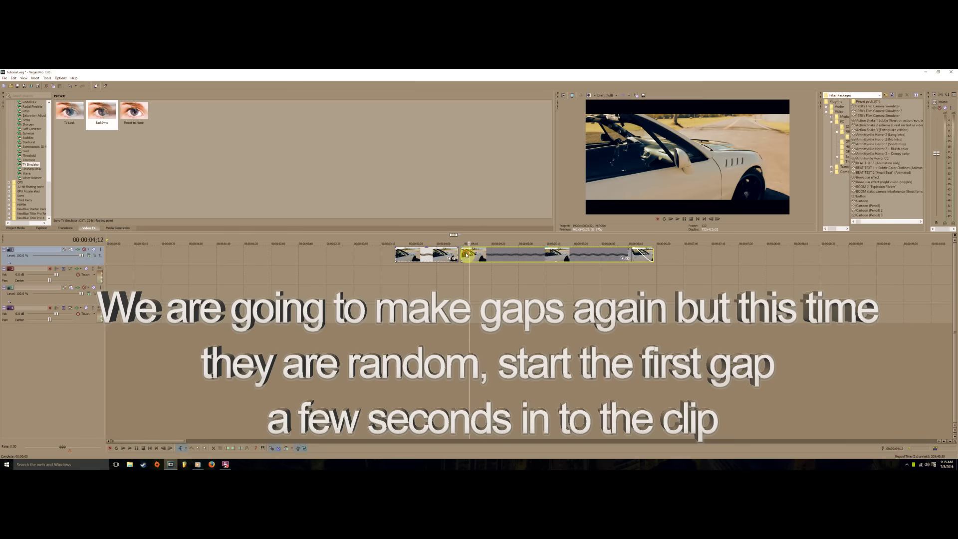
scroll(466, 255, up, 2)
drag(527, 254, 533, 256)
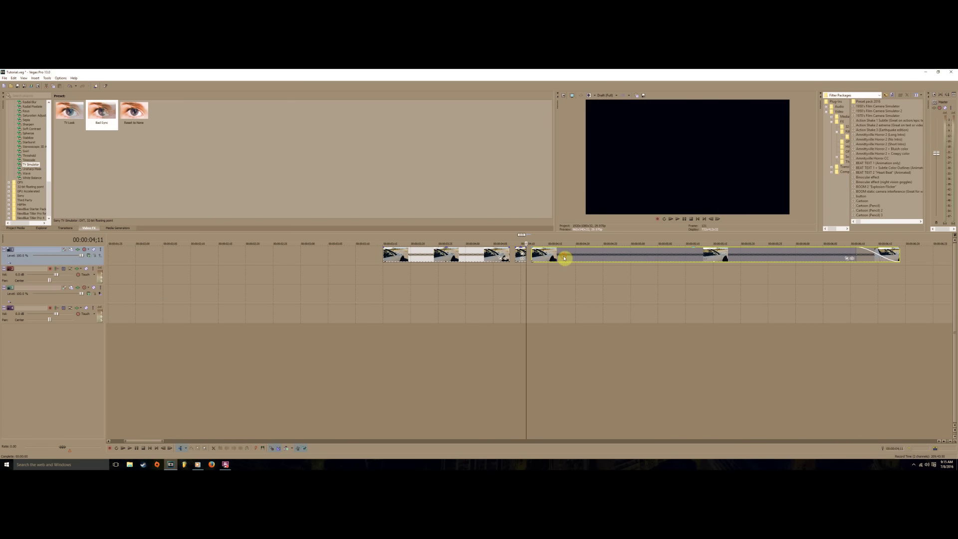
Step: Split at 04;18 and 04;24, opening gaps so the long piece starts at 04;25
click(565, 258)
key(s)
drag(566, 257, 572, 256)
click(619, 257)
click(598, 258)
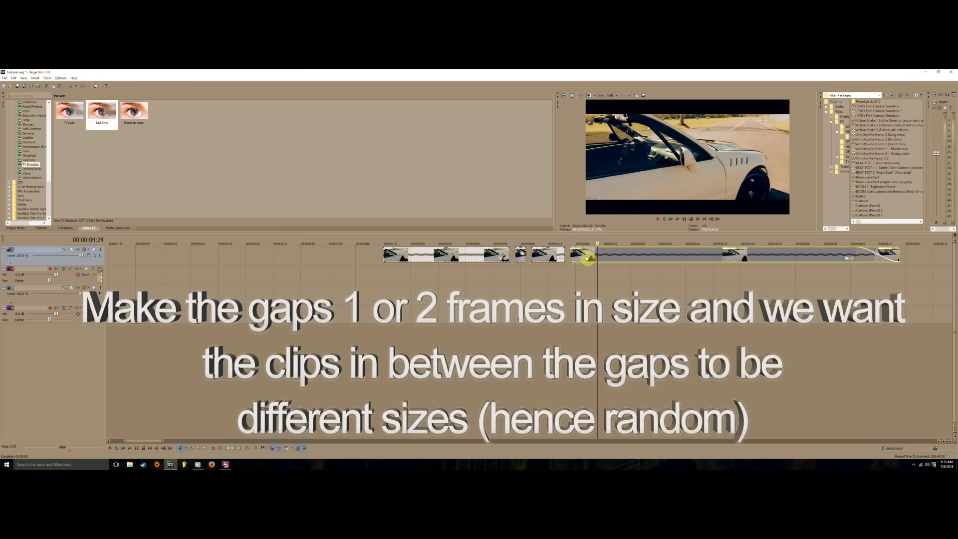
key(s)
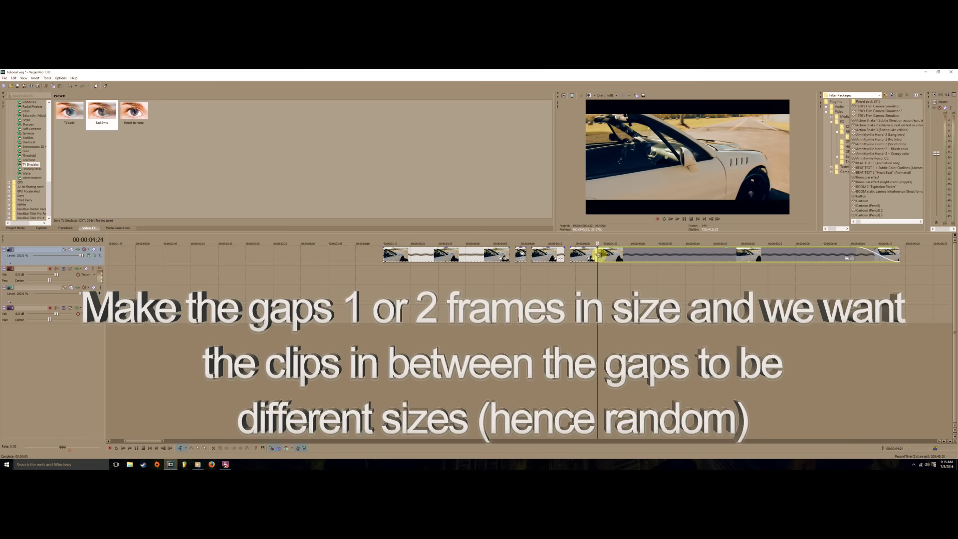
click(602, 258)
key(s)
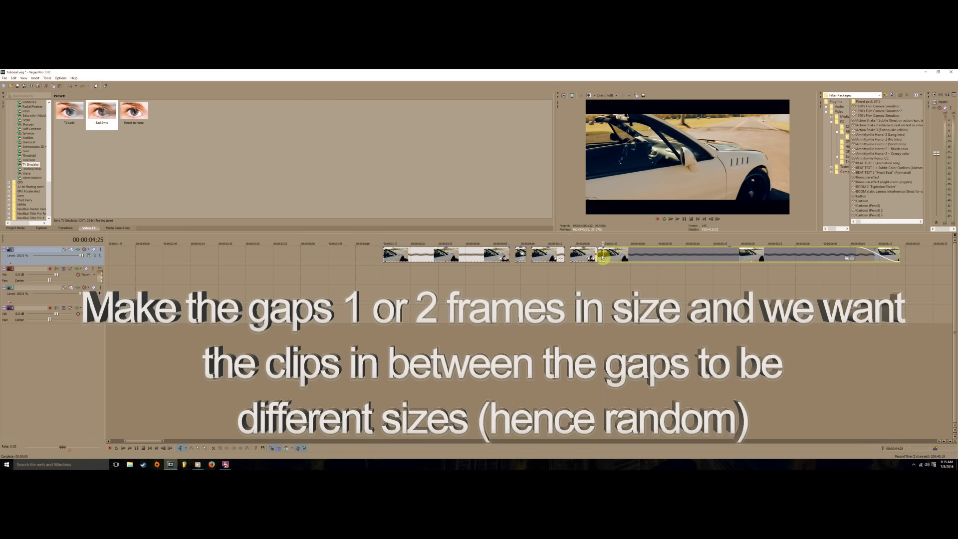
drag(605, 255, 593, 257)
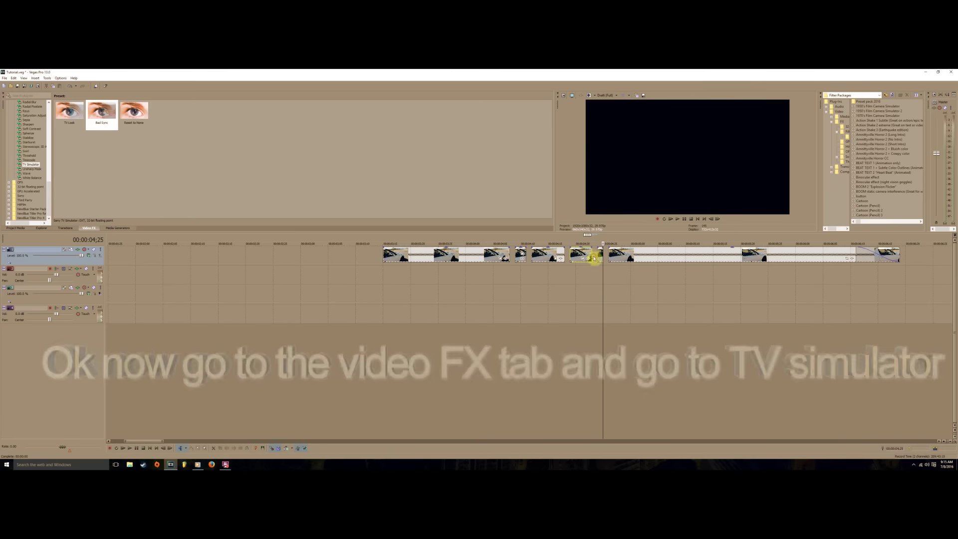
Step: Apply the TV Simulator TV Look and Bad Sync presets to several short pieces
click(522, 257)
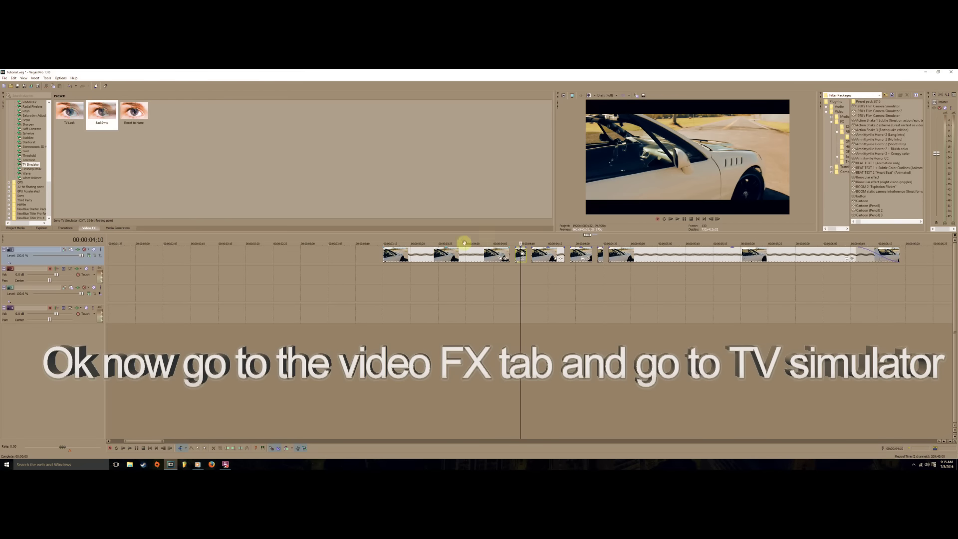
drag(66, 118, 521, 254)
drag(102, 109, 551, 259)
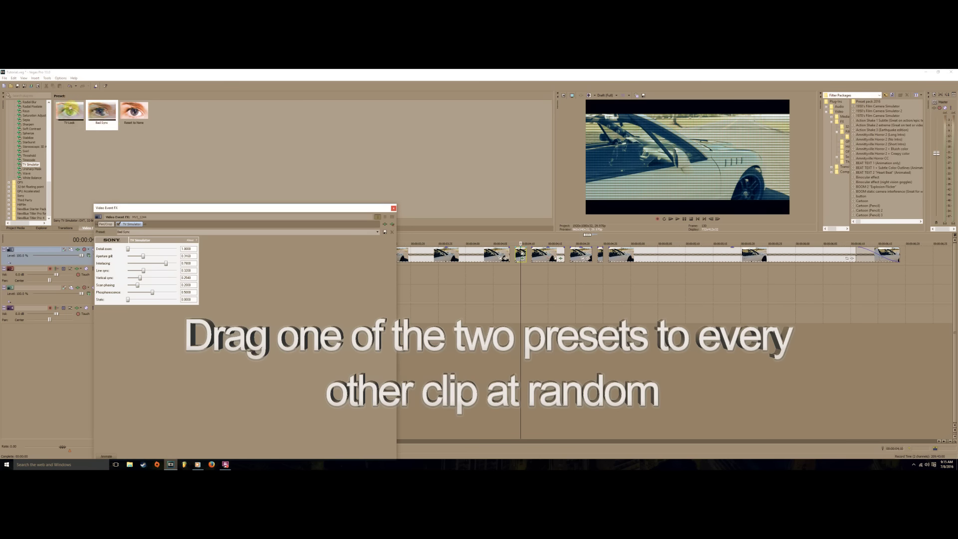
drag(70, 111, 350, 188)
drag(577, 249, 588, 259)
Step: Open a gap before the long piece, add static to the short piece, and lower Phosphorescence to almost zero
click(628, 256)
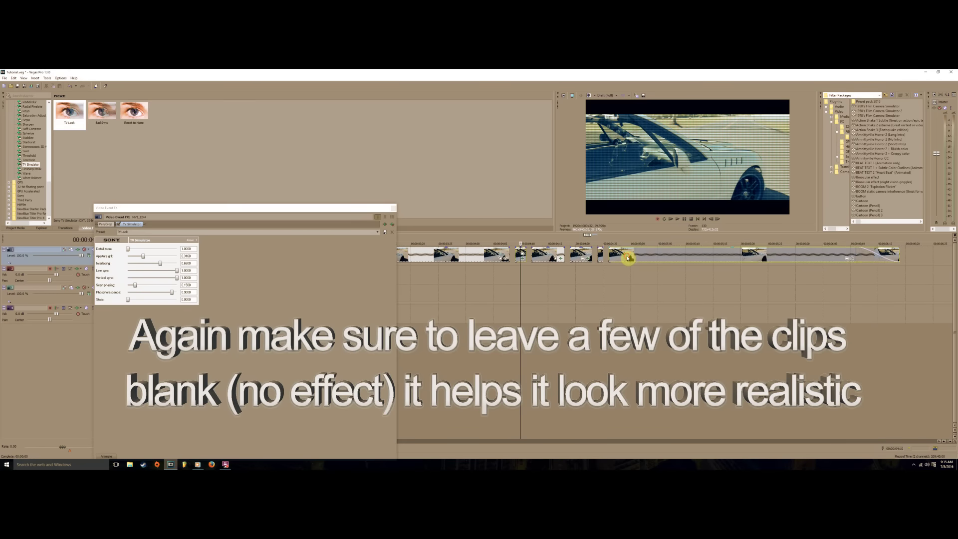
drag(628, 256, 633, 256)
click(619, 256)
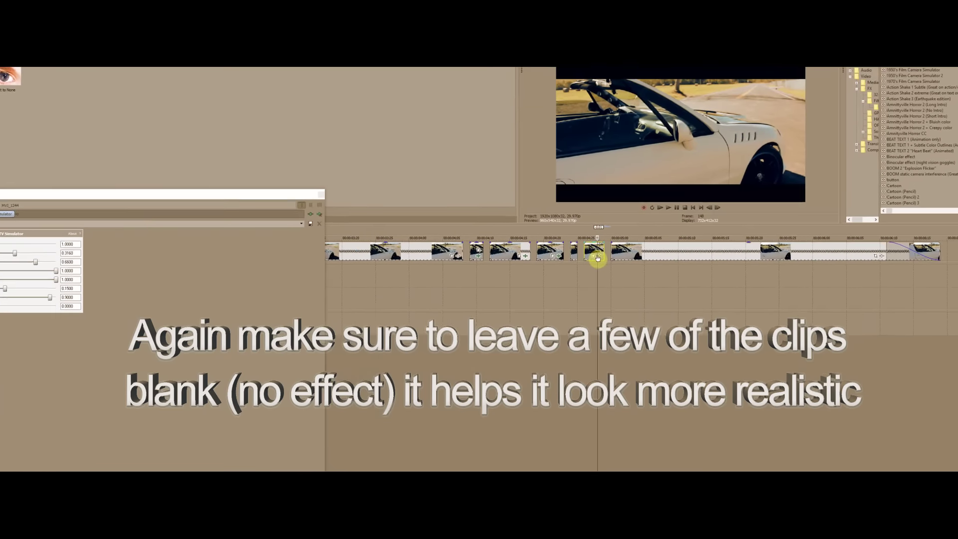
drag(553, 271, 587, 253)
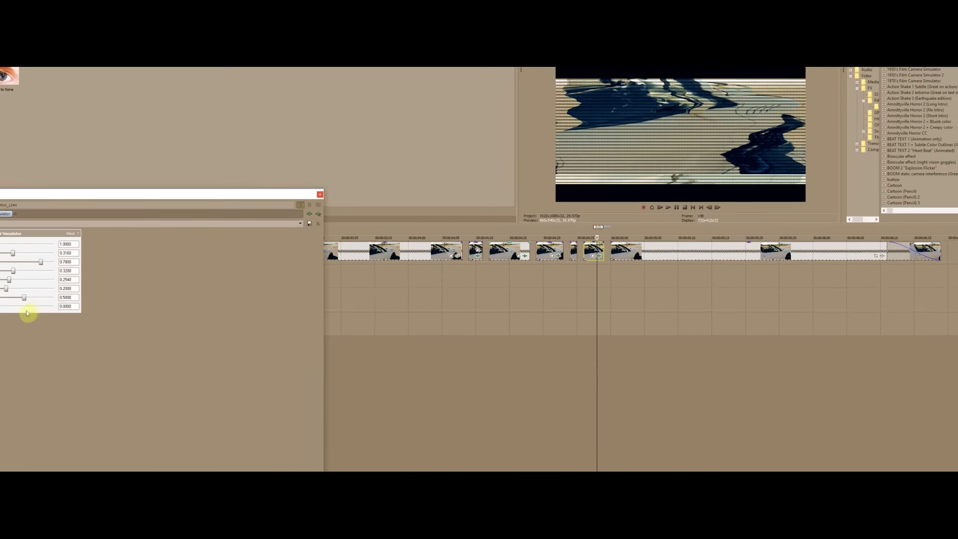
drag(144, 294, 111, 295)
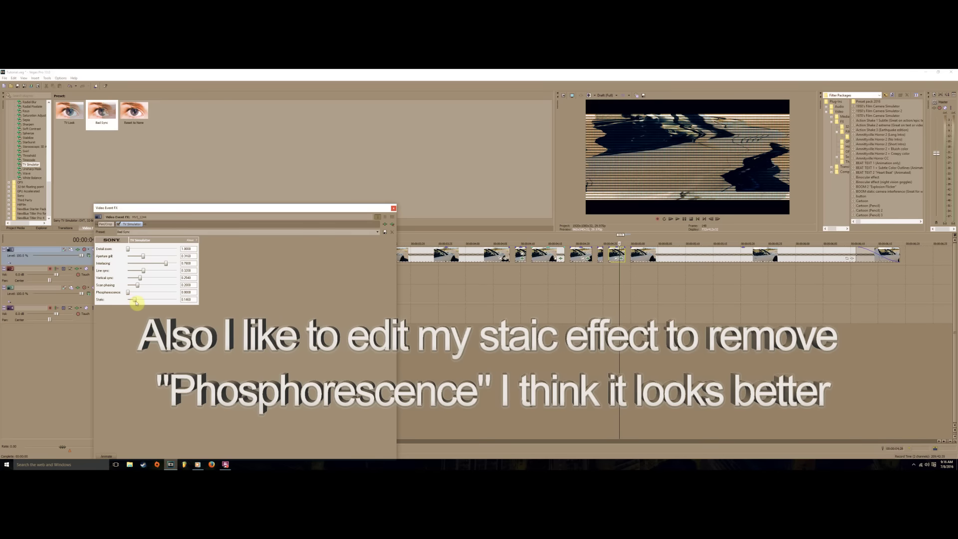
Step: Drop TV Simulator Phosphorescence to 0 on two more pieces' static
click(394, 210)
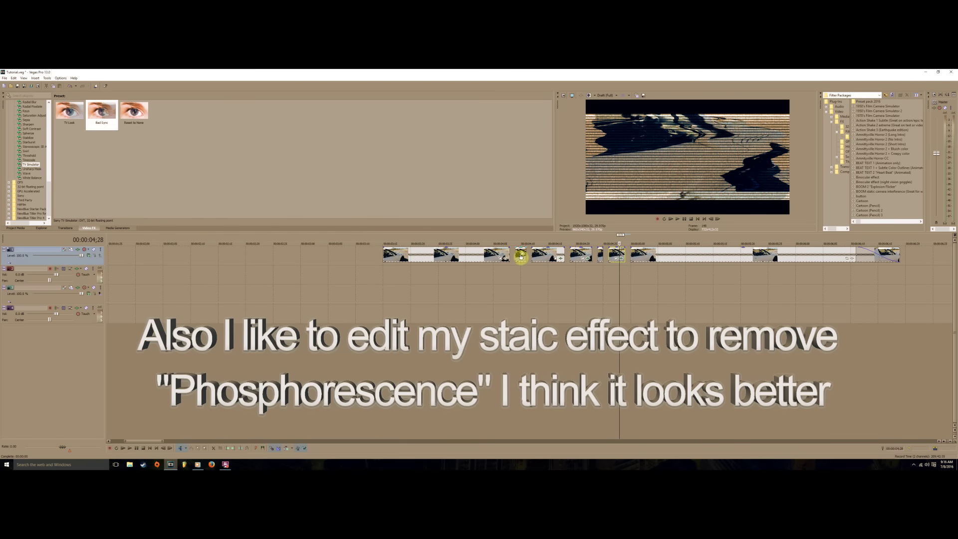
click(521, 255)
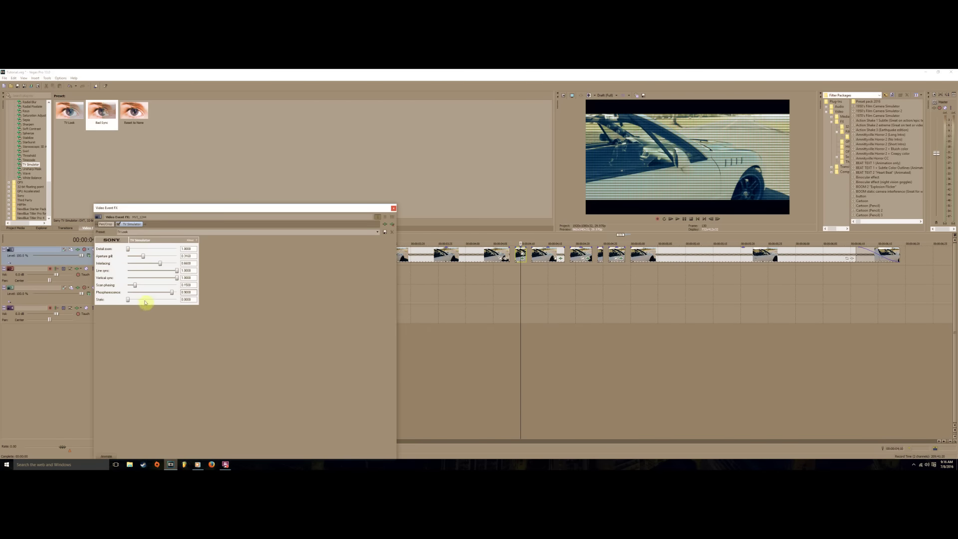
drag(171, 295, 86, 294)
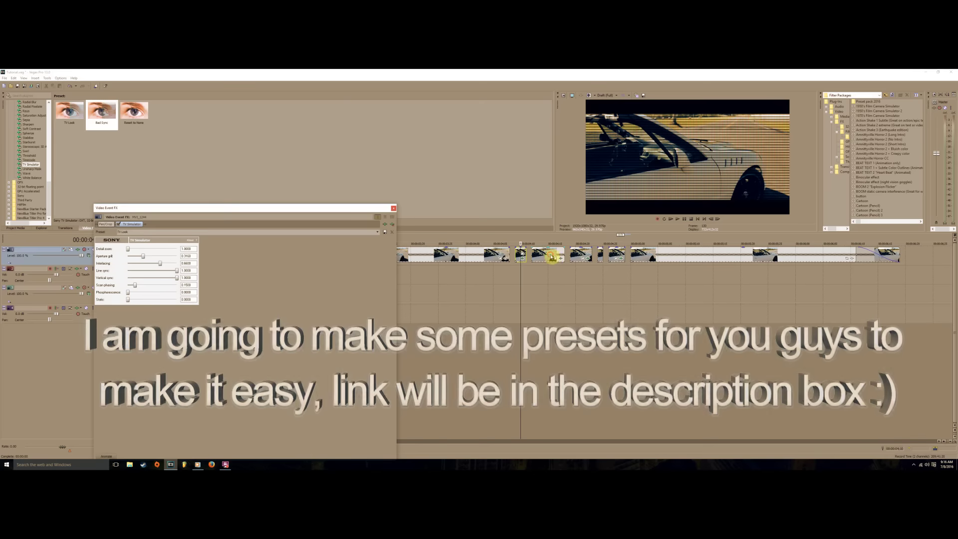
click(561, 259)
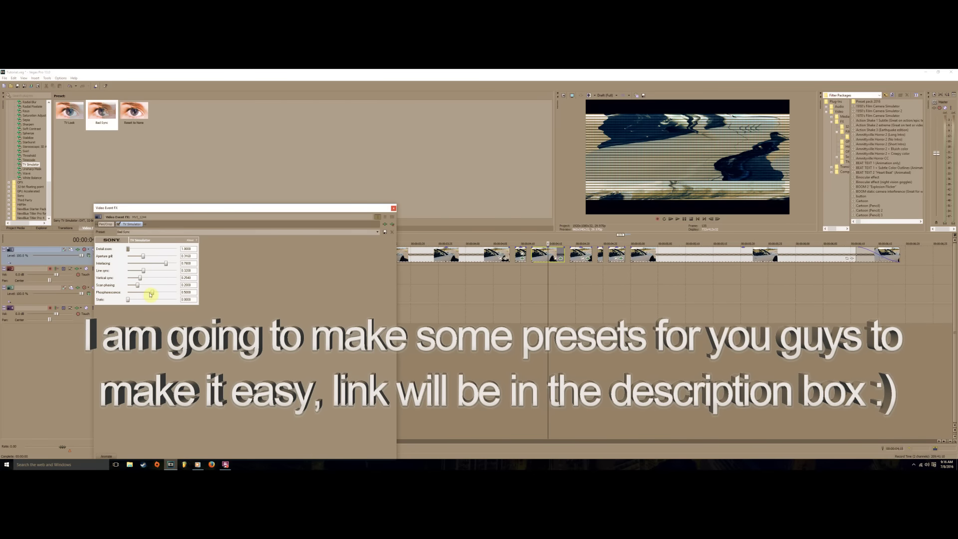
drag(151, 294, 133, 295)
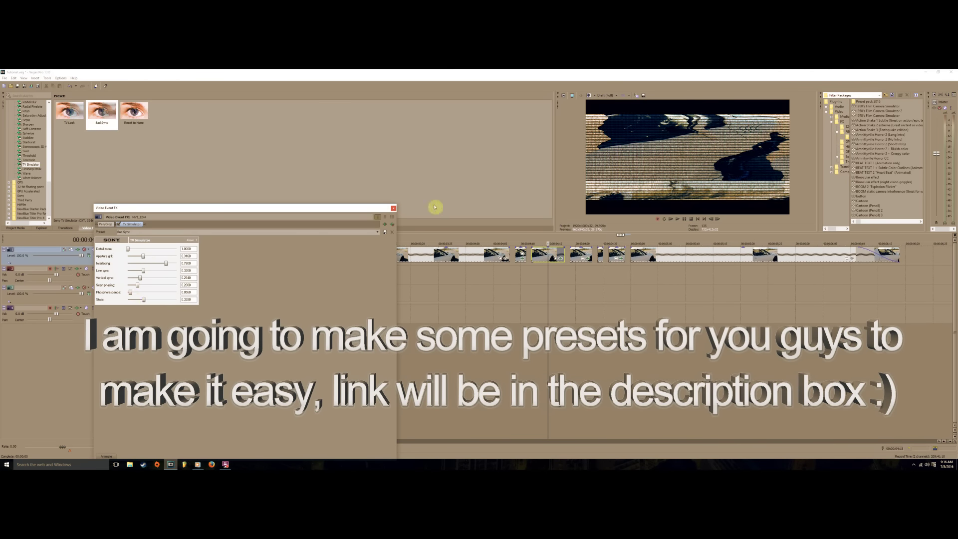
click(394, 208)
Step: Zero Phosphorescence on a third piece, then select the long piece at 00:00:04;28
click(577, 253)
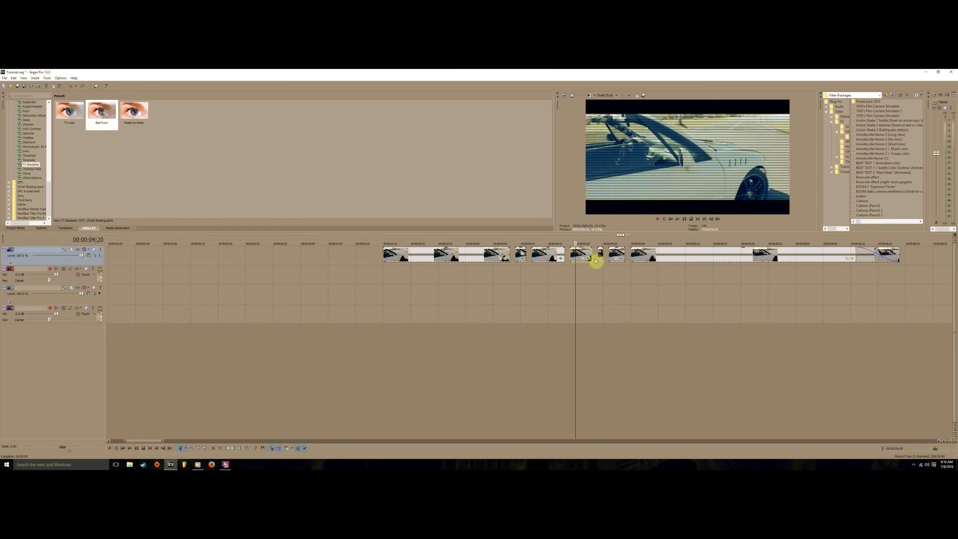
click(588, 260)
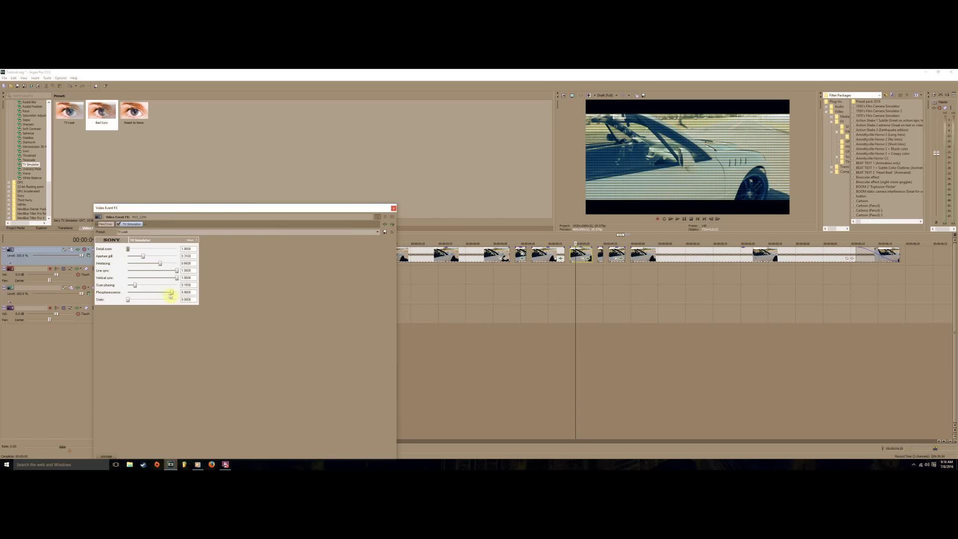
drag(171, 294, 147, 303)
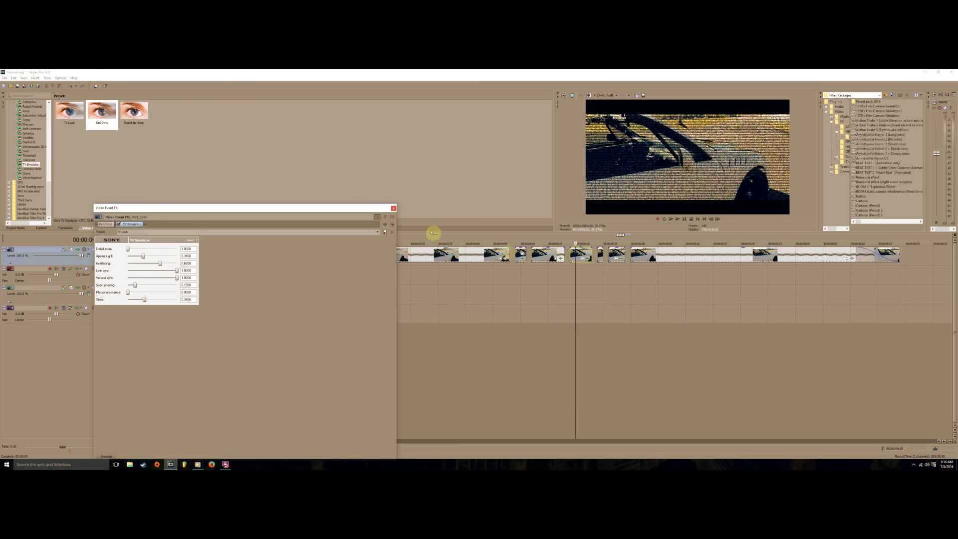
click(393, 209)
click(619, 255)
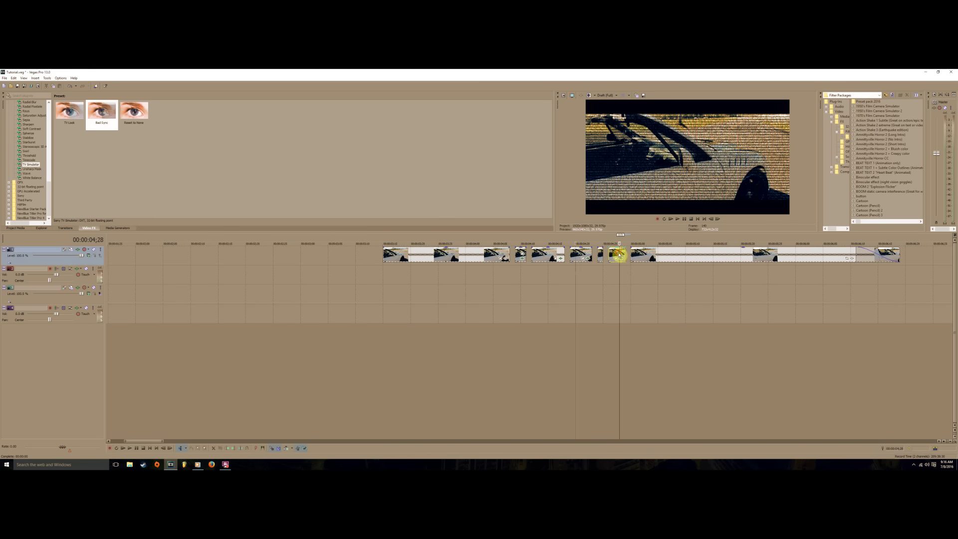
click(636, 253)
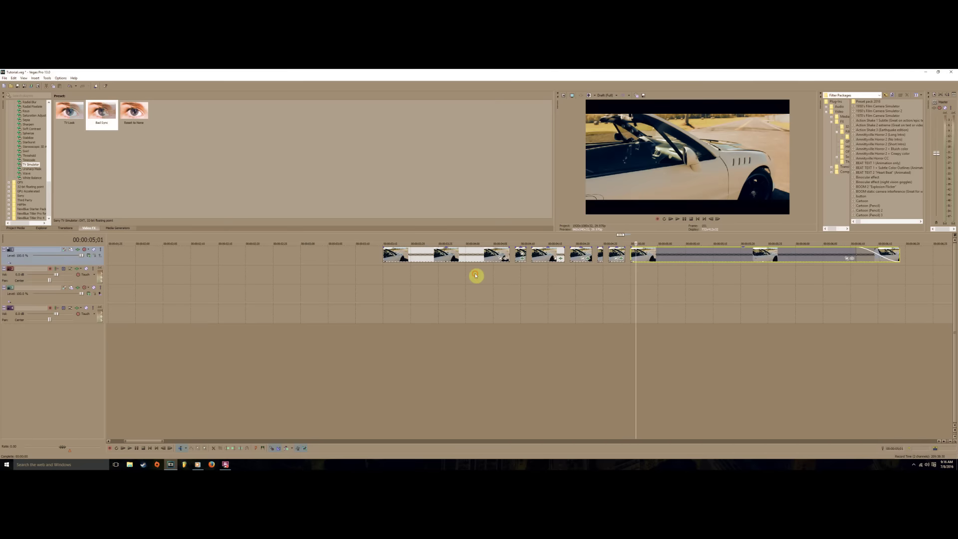
Step: Deselect all pieces and preview the static sequence from the clip start
click(477, 276)
key(space)
click(384, 278)
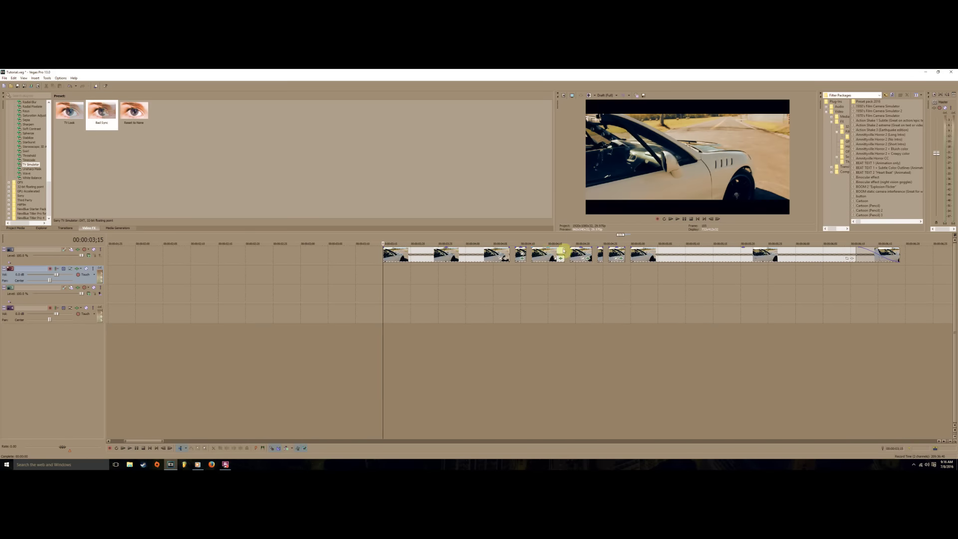
click(579, 254)
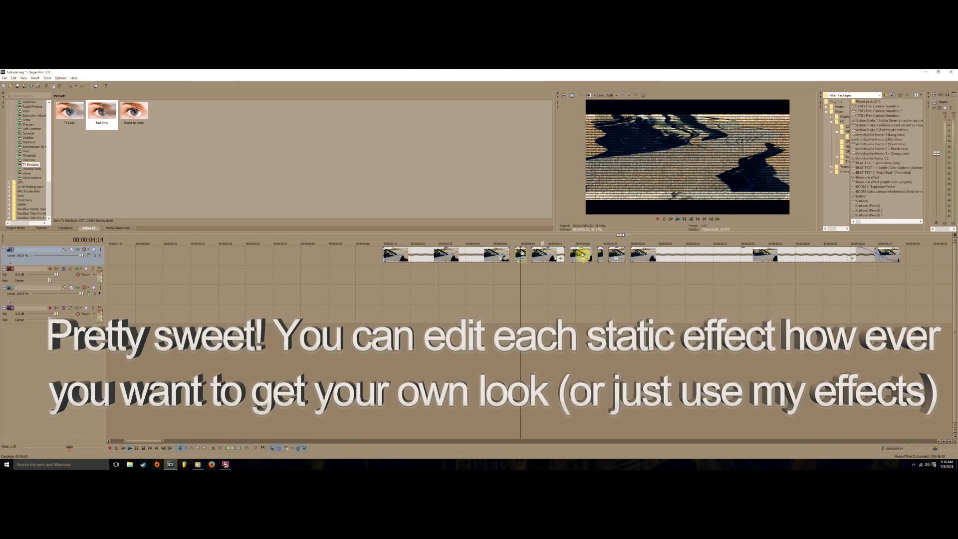
Step: Apply the TV Look preset to another piece with Phosphorescence at 0
click(543, 255)
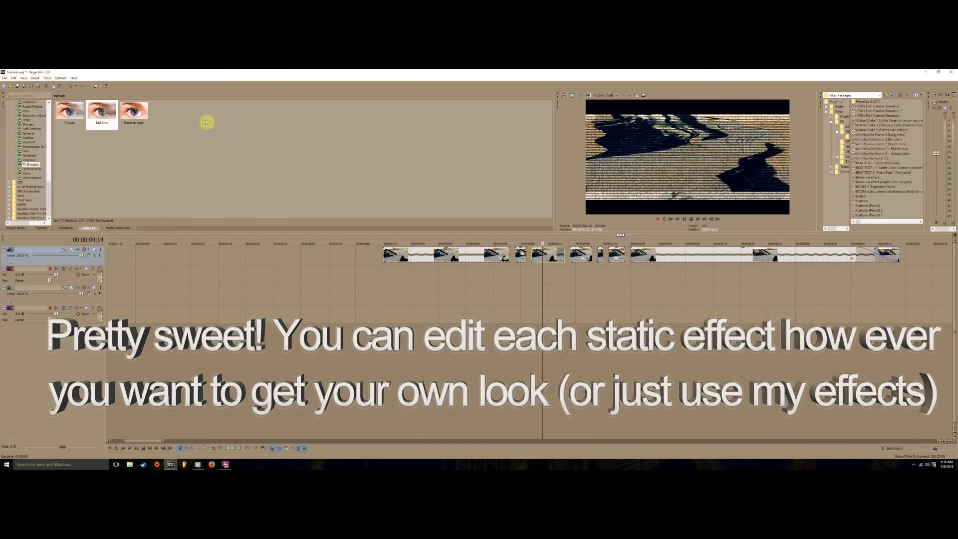
drag(70, 111, 536, 258)
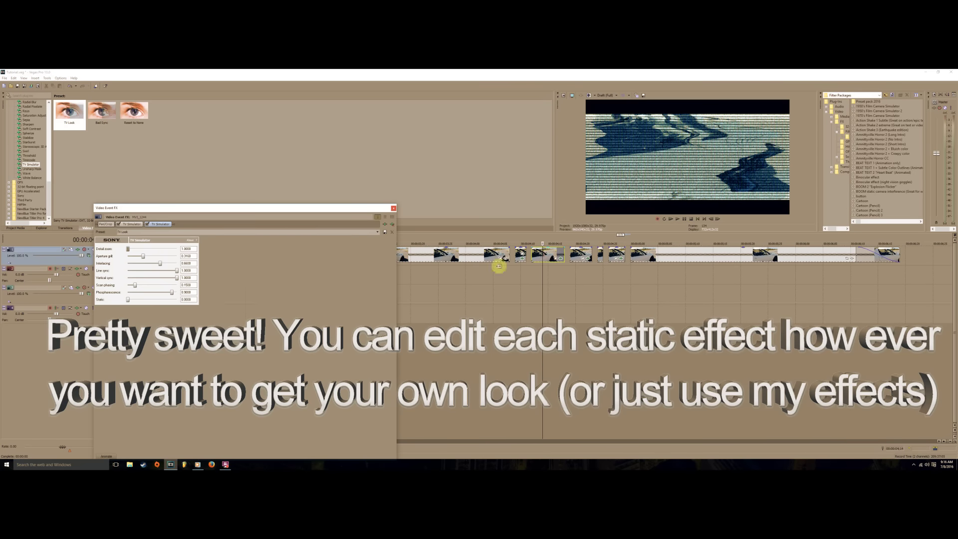
drag(172, 292, 75, 276)
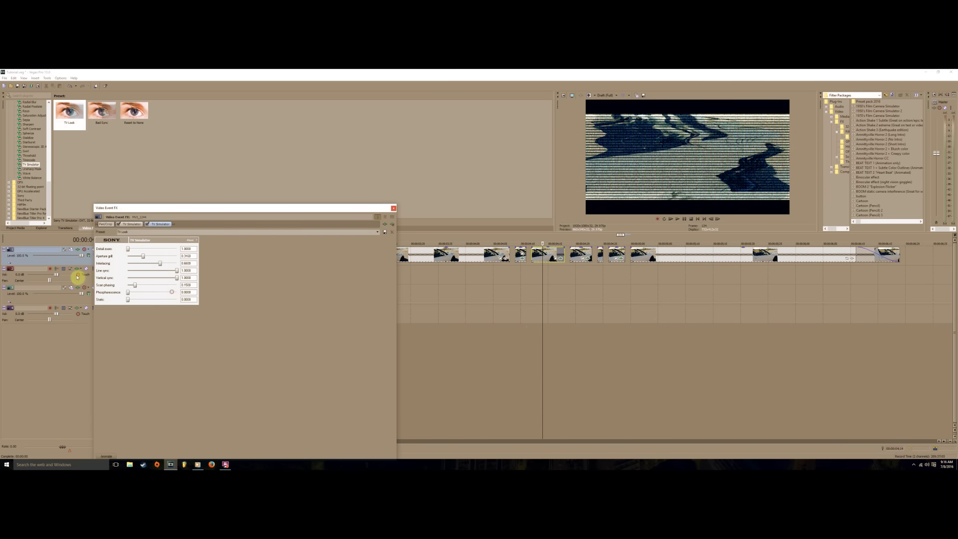
click(394, 210)
click(403, 298)
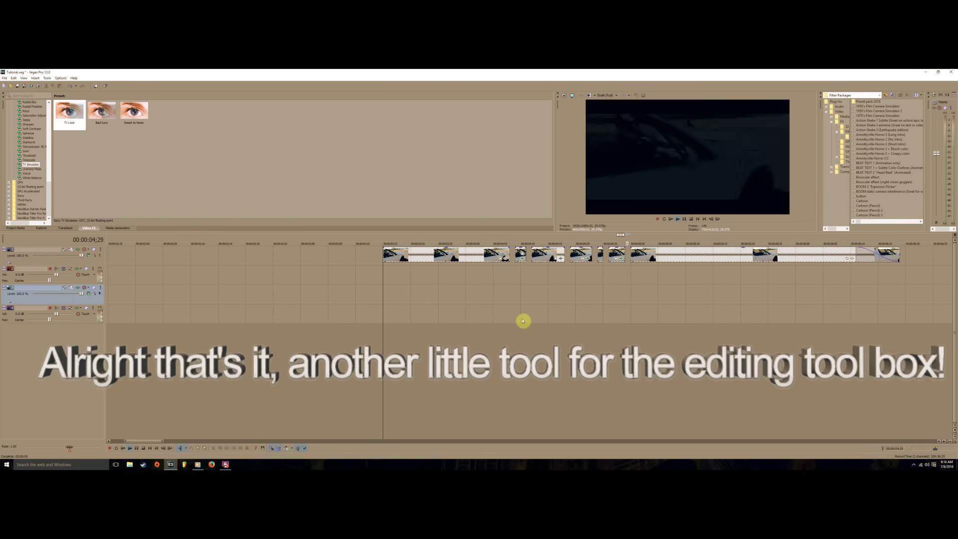
Step: Remove the TV Simulator effect from one piece, then replay the finished sequence
key(space)
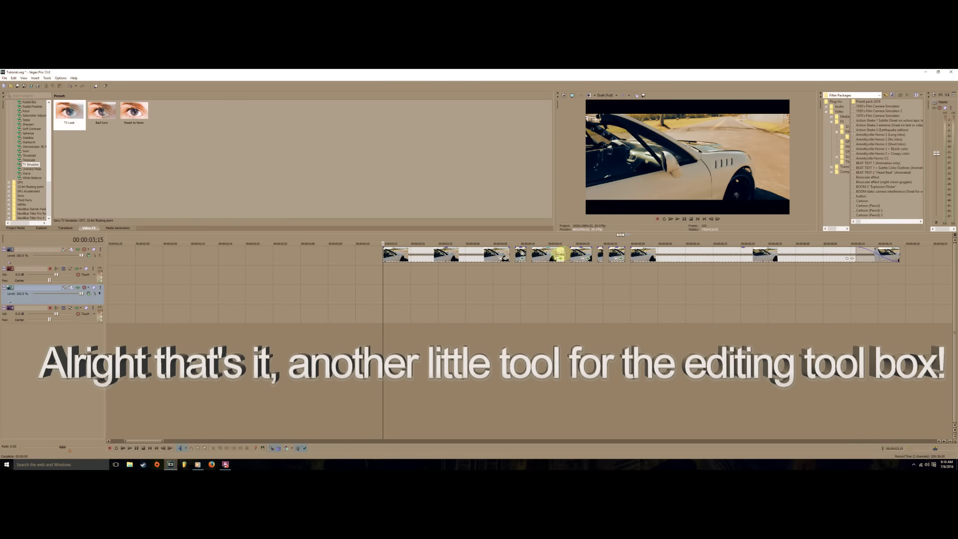
click(555, 256)
click(587, 258)
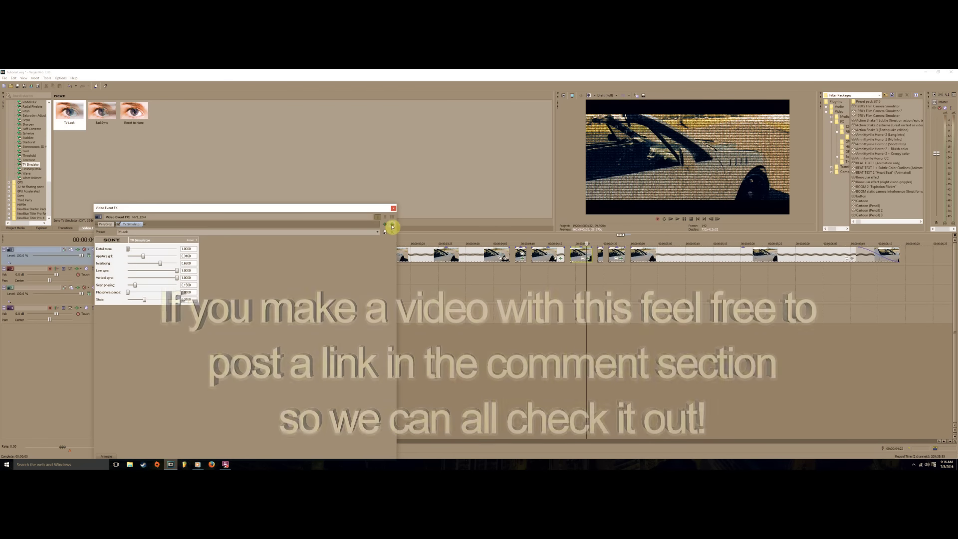
click(392, 224)
click(444, 292)
key(space)
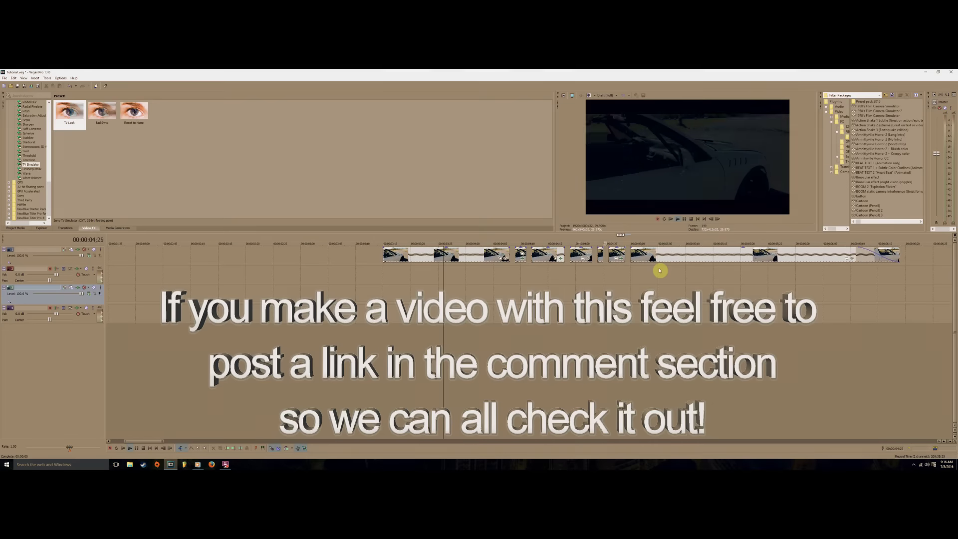
click(386, 275)
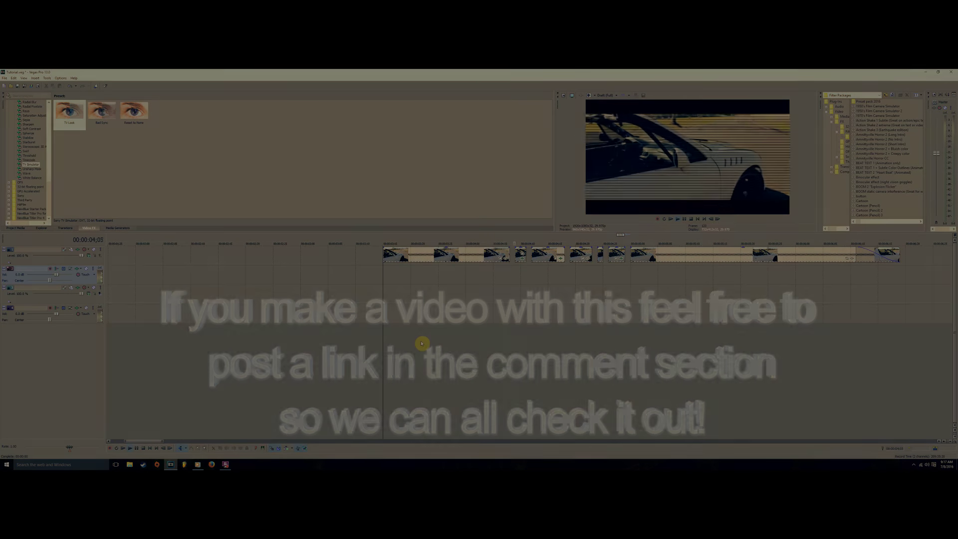